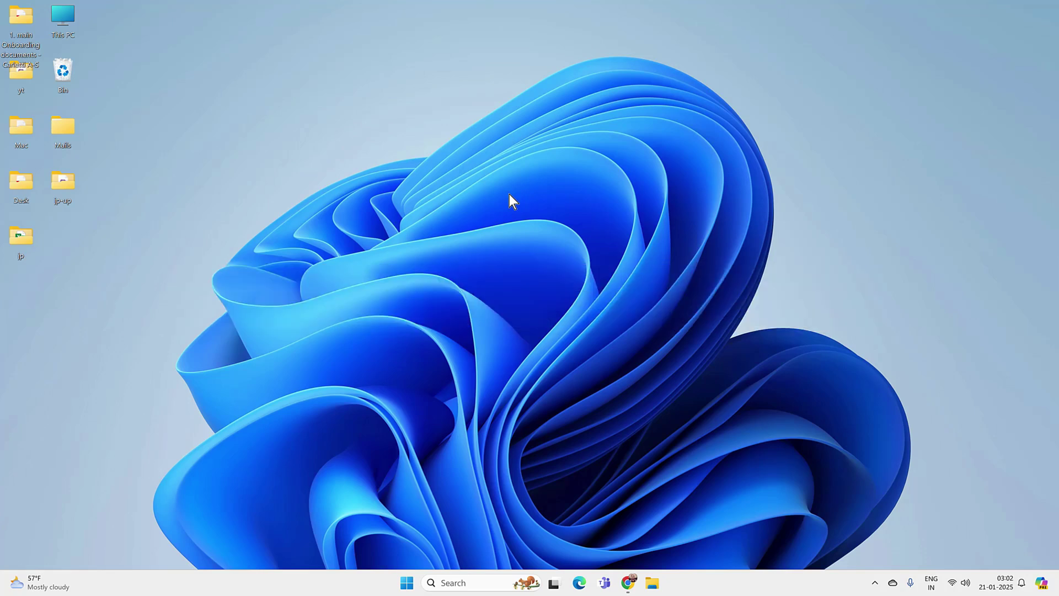
- Launch Word from Windows search and start a blank document
click(462, 583)
text(word)
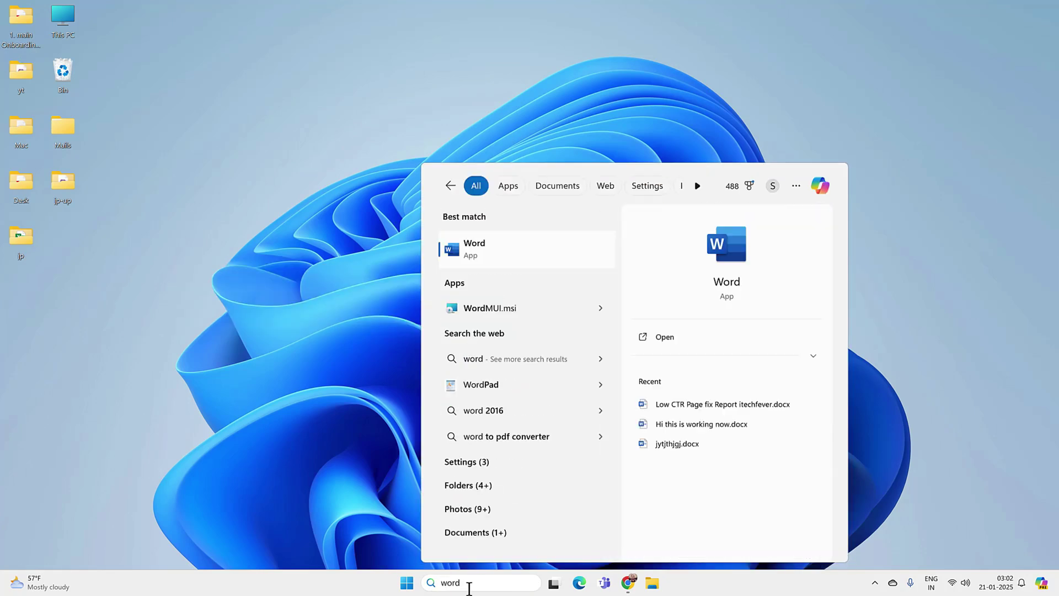
click(509, 251)
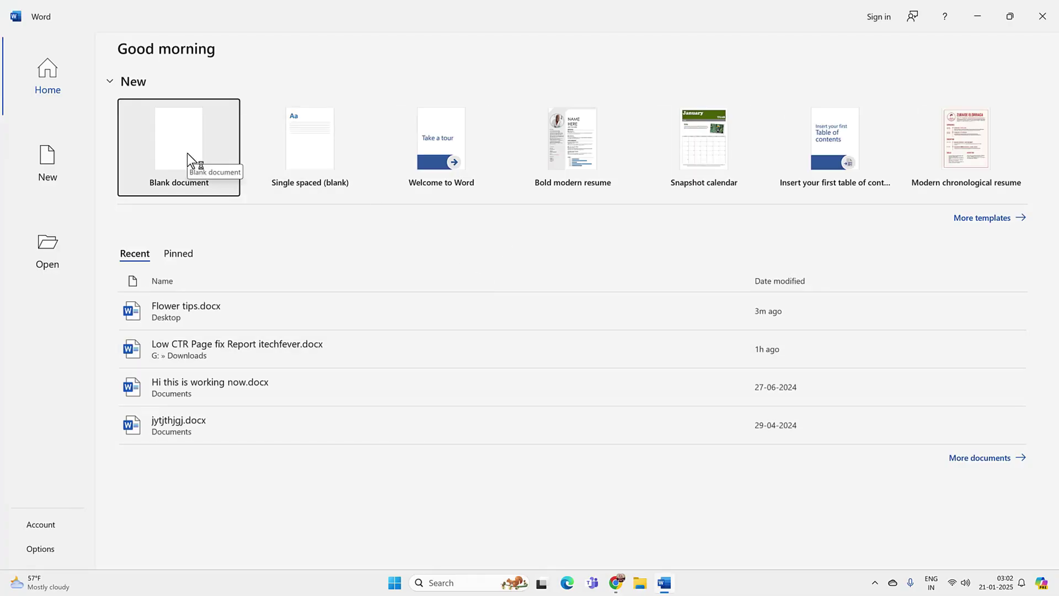
click(188, 154)
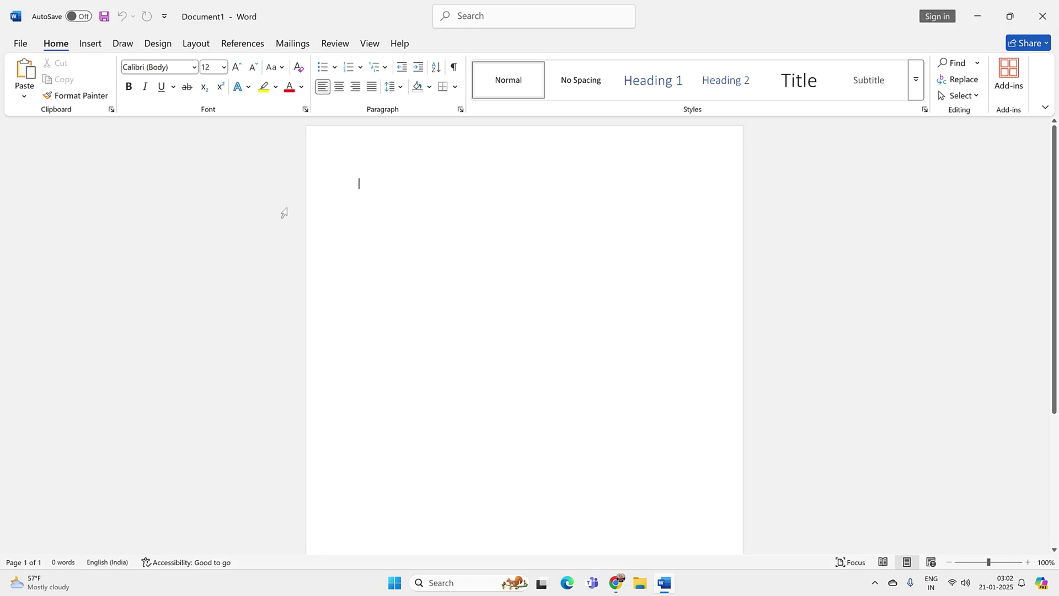
- Show the unsaved drafts via File > Info > Manage Document > Recover Unsaved Documents
click(20, 44)
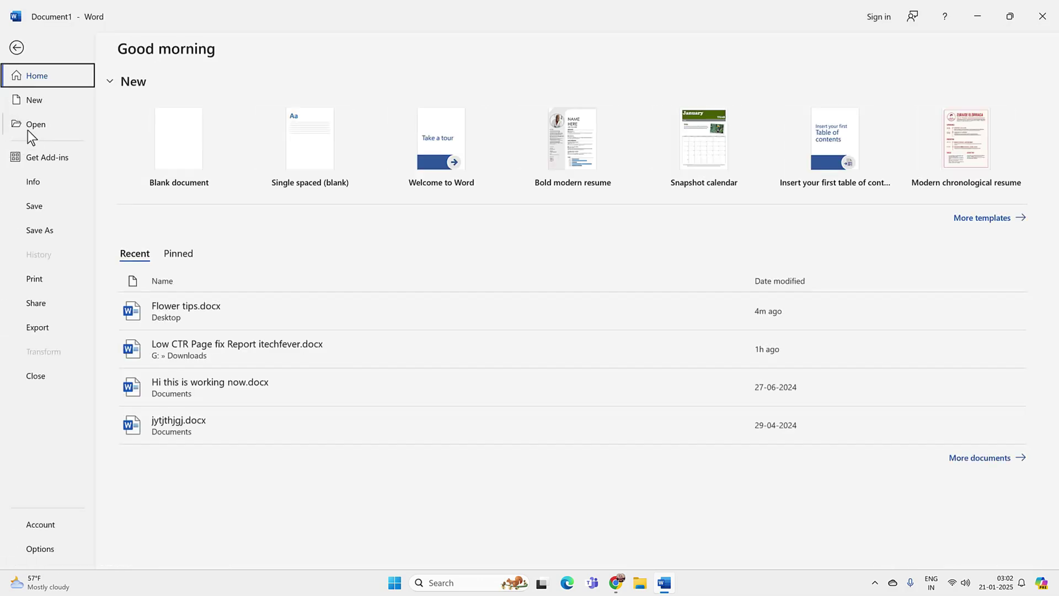
click(43, 184)
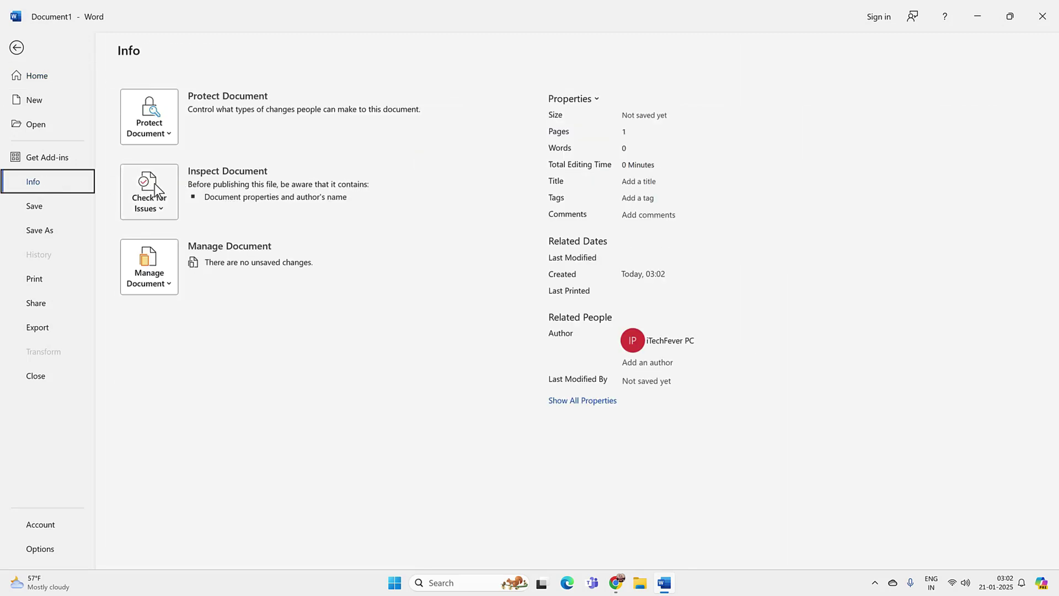
click(168, 287)
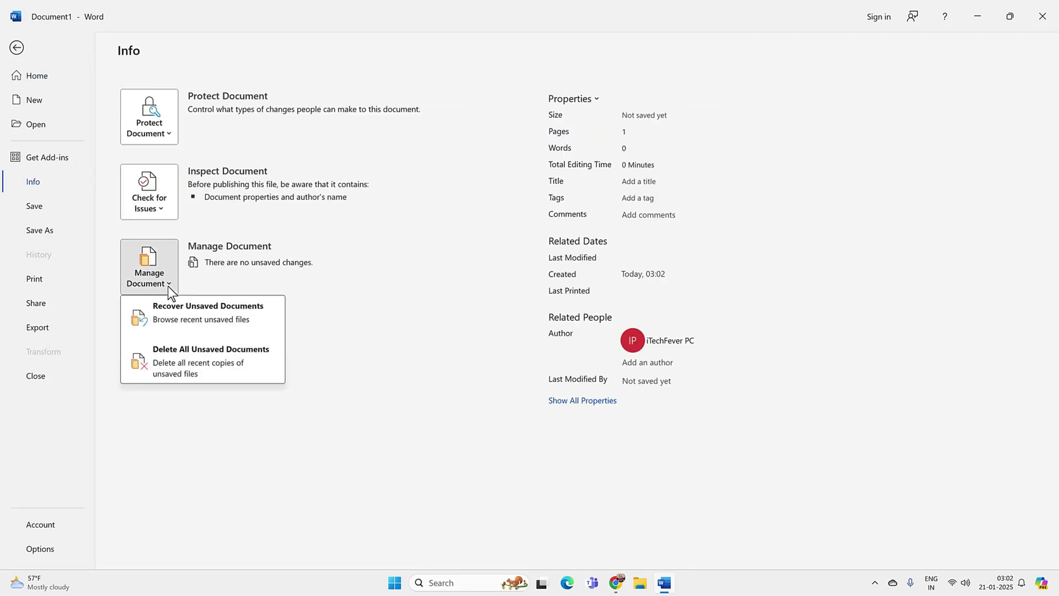
click(249, 319)
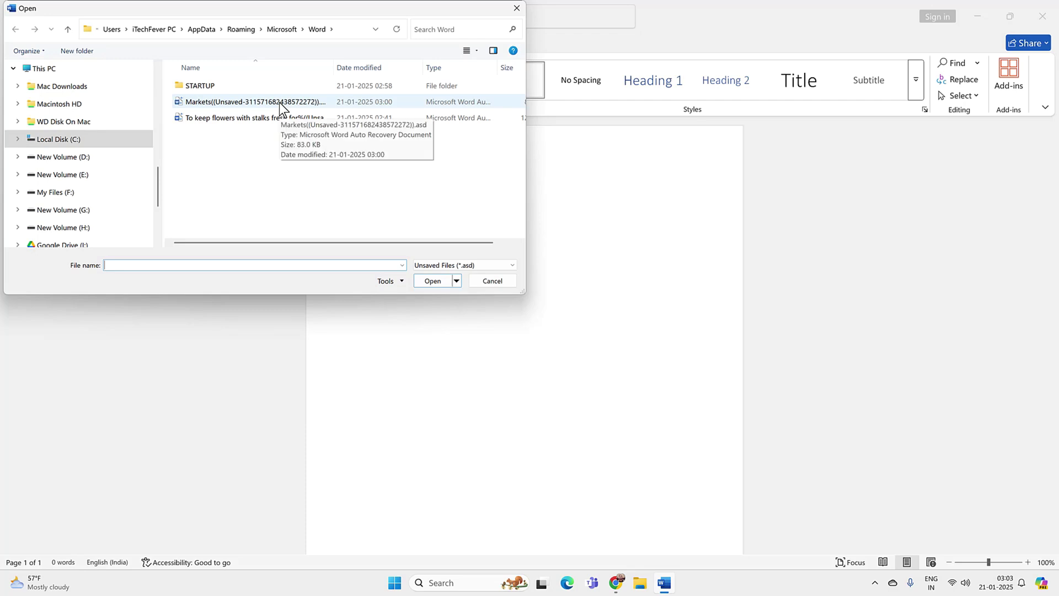
- Open the unsaved 'To keep flowers…' draft and save it as a .docx file
click(250, 121)
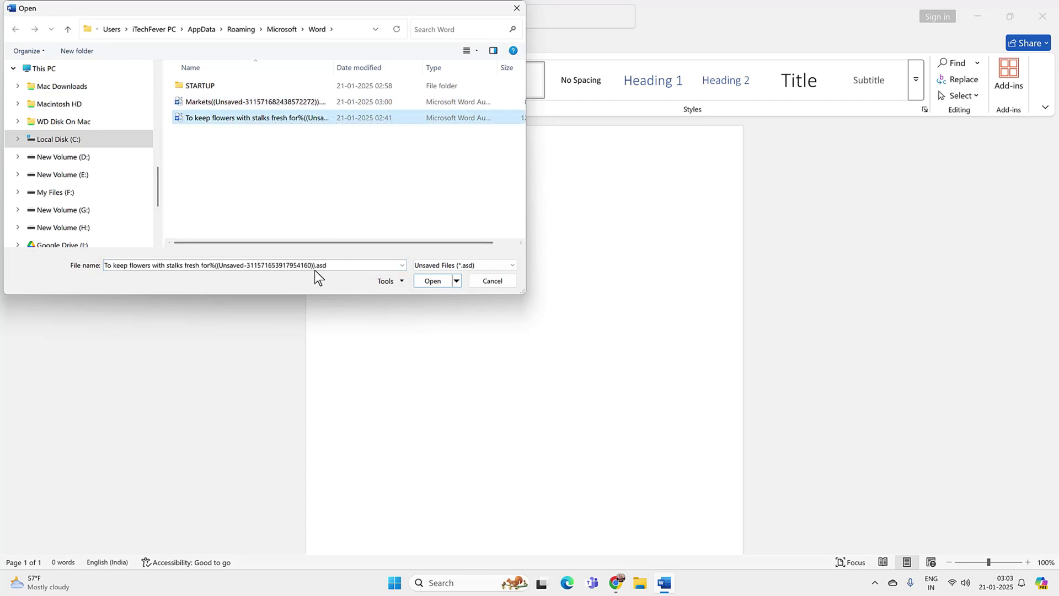
click(432, 284)
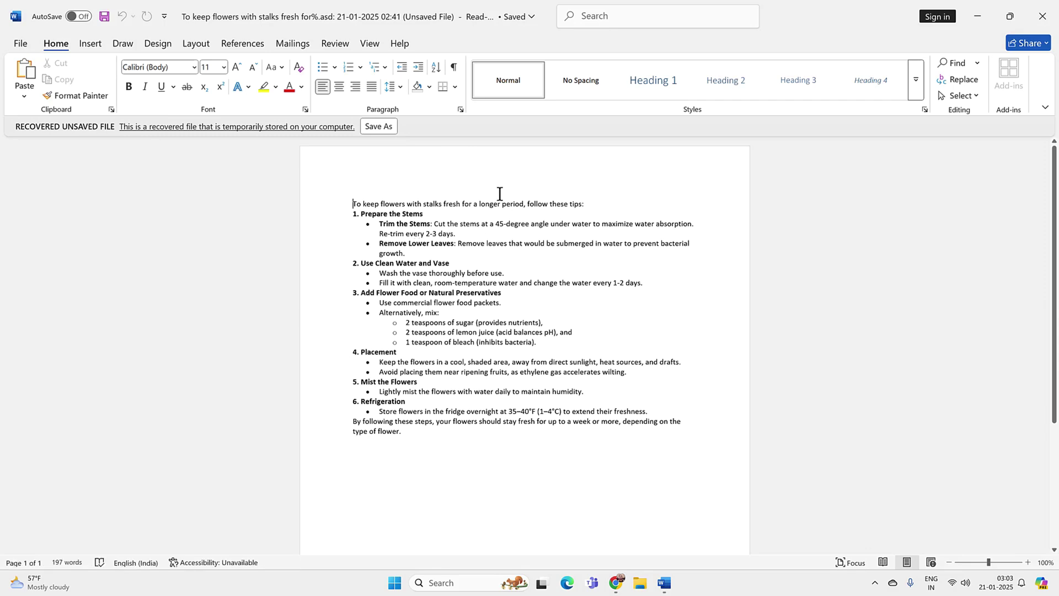
click(387, 126)
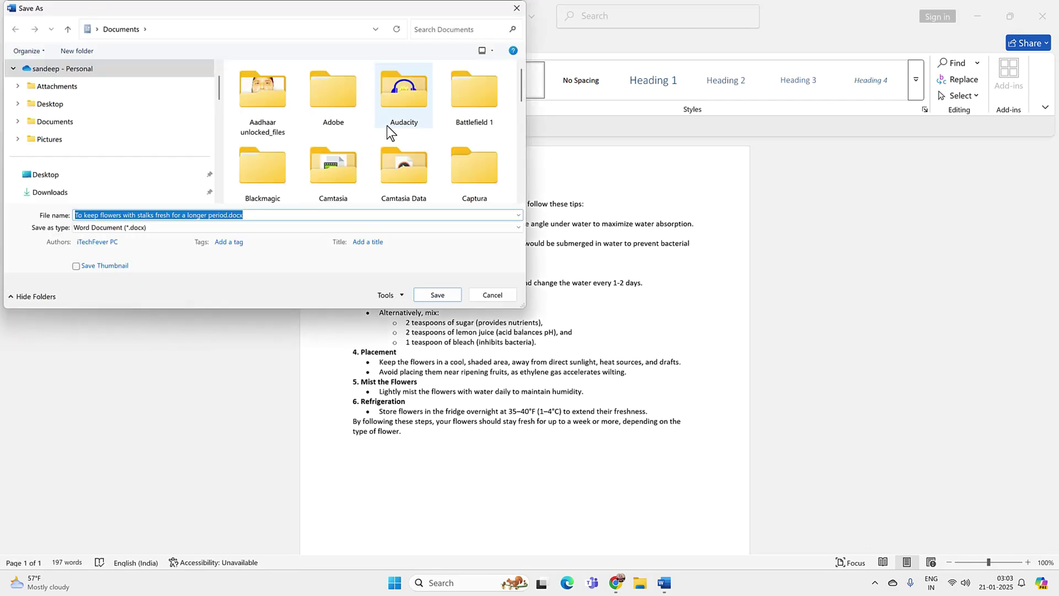
click(426, 292)
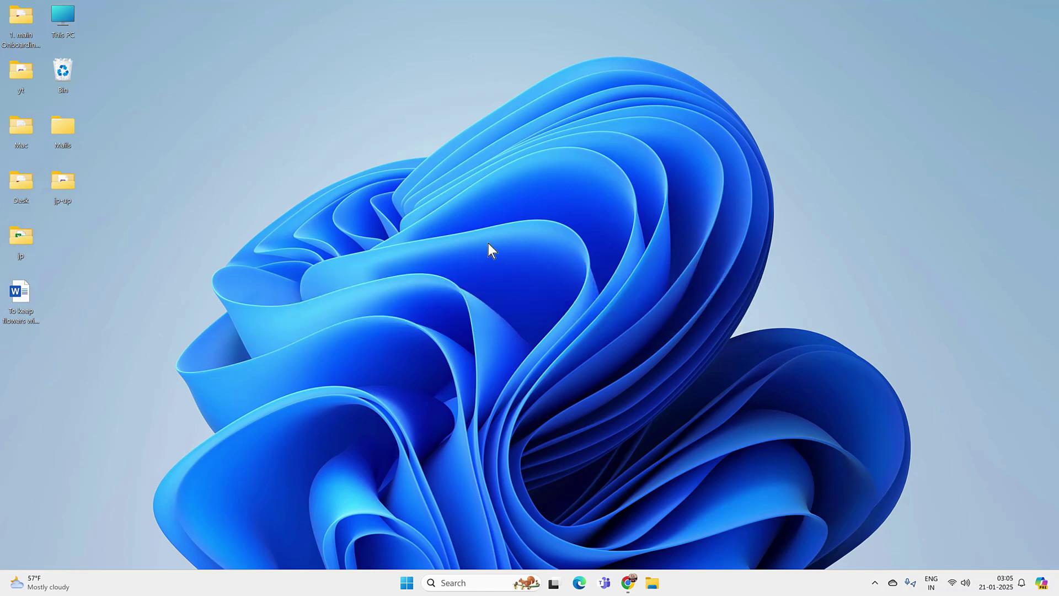
- Relaunch Word and browse the recoverable unsaved documents from the Open page
click(464, 582)
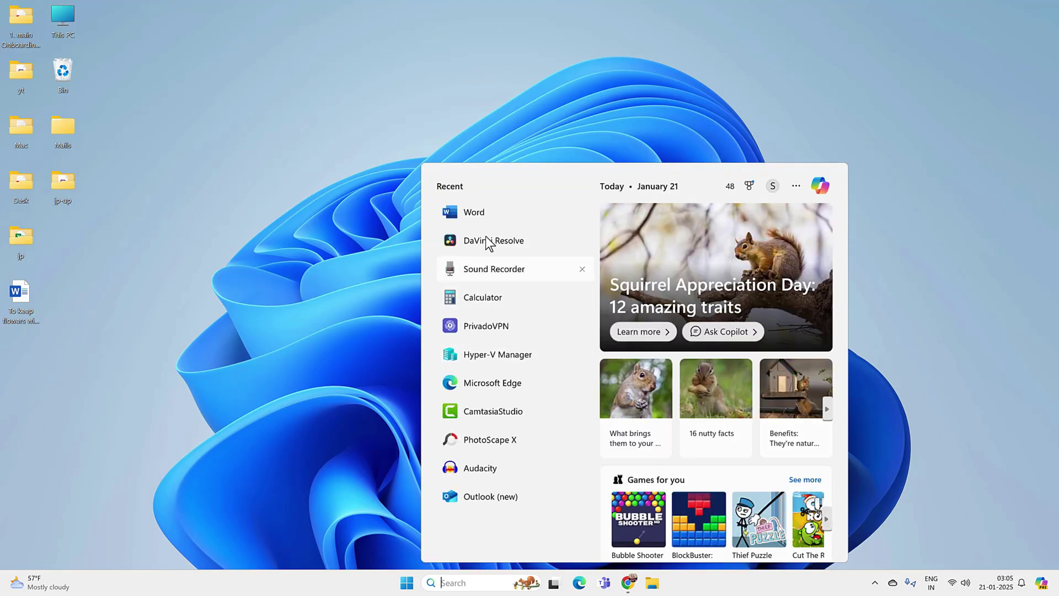
click(485, 217)
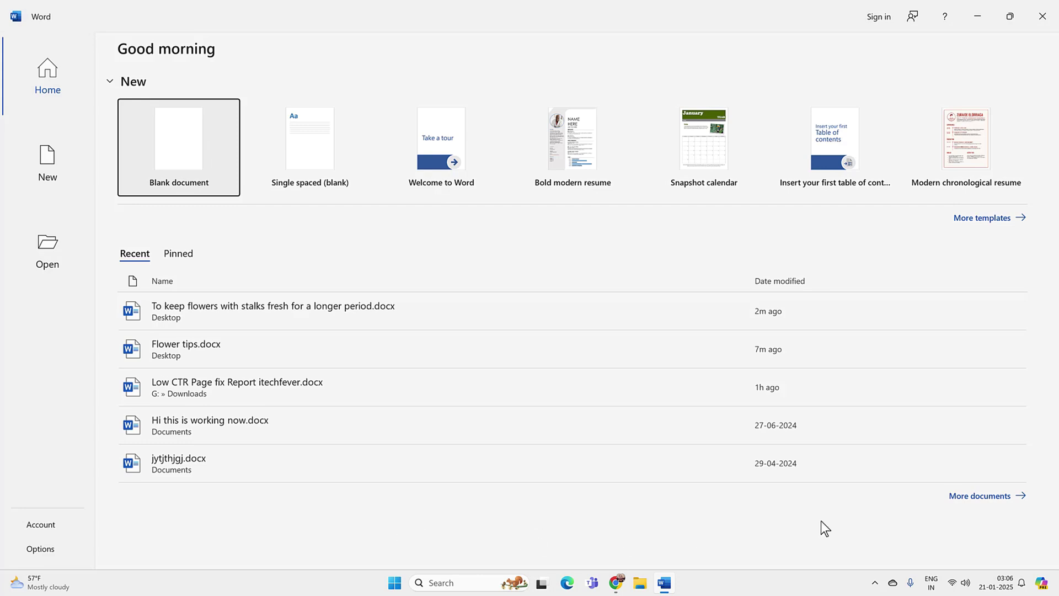
click(971, 497)
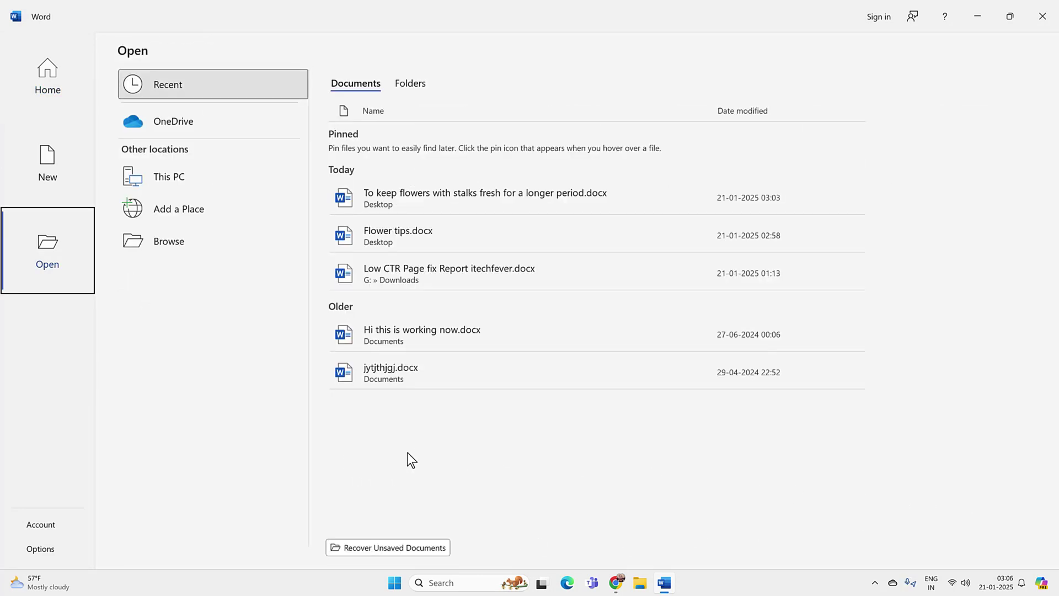
click(415, 548)
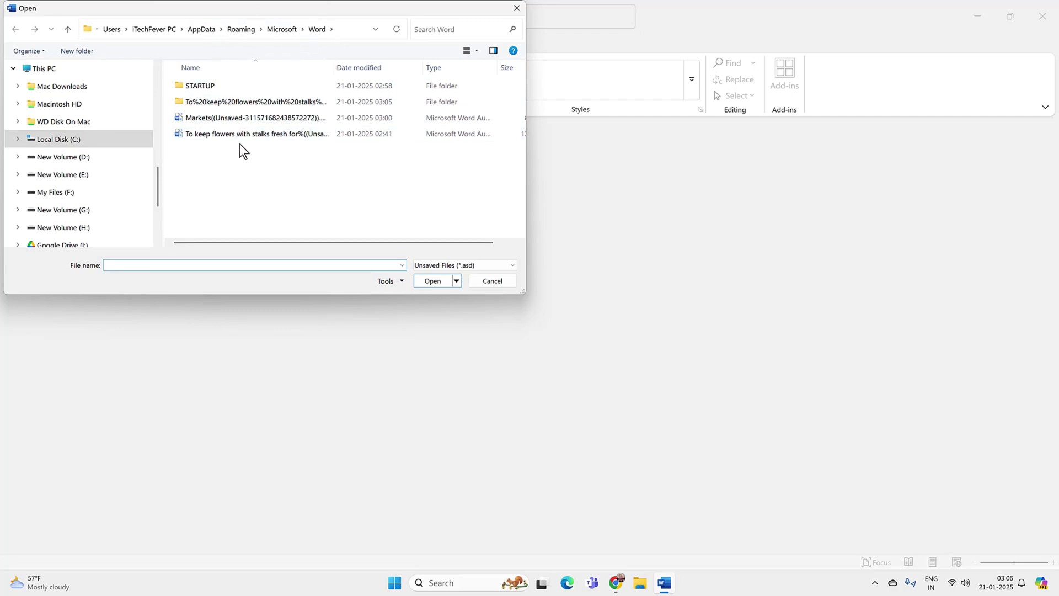
- Open the unsaved Markets draft and save it as Markets.docx in Documents
double_click(243, 117)
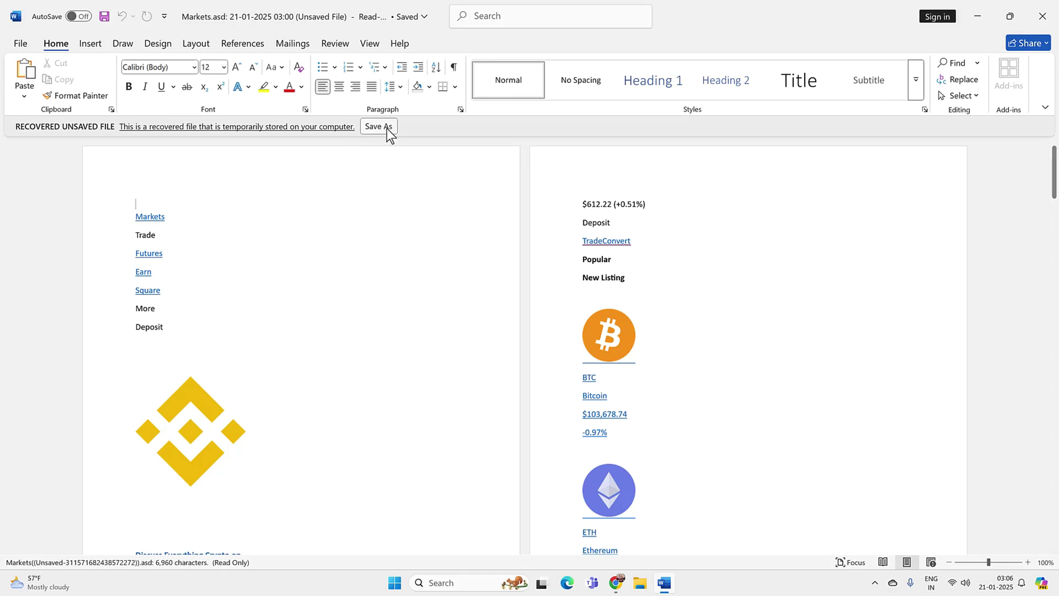
click(385, 129)
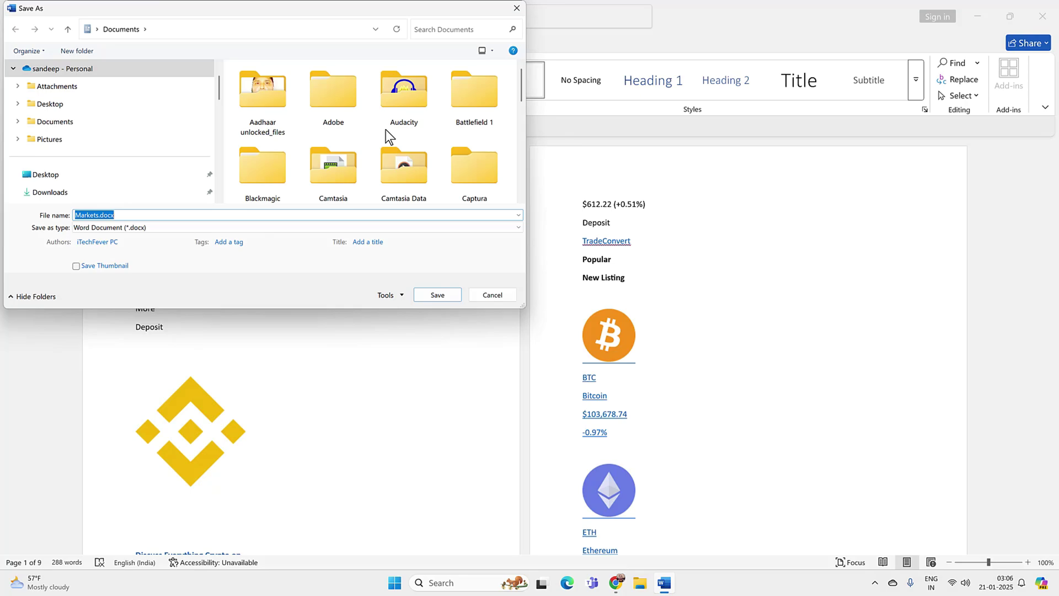
key(Escape)
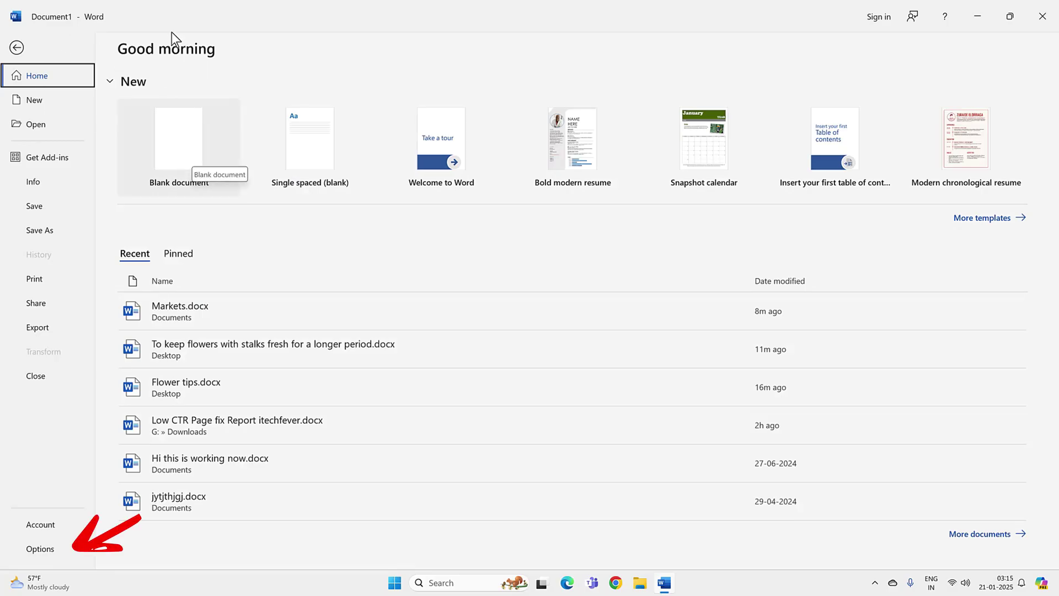
- Copy the AutoRecover file location from Word's Save options into File Explorer's address bar
click(55, 549)
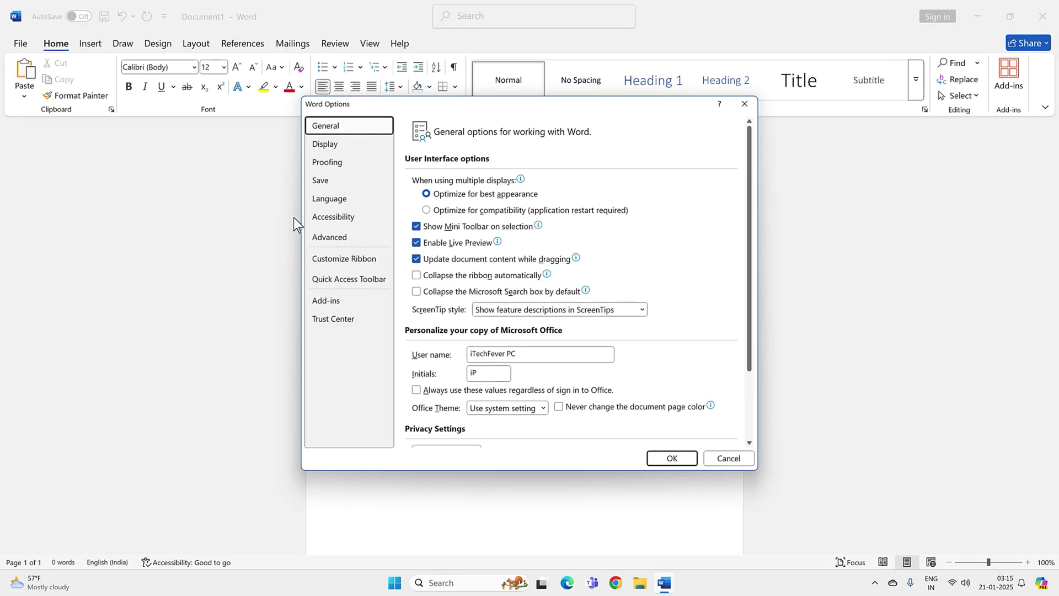
click(323, 178)
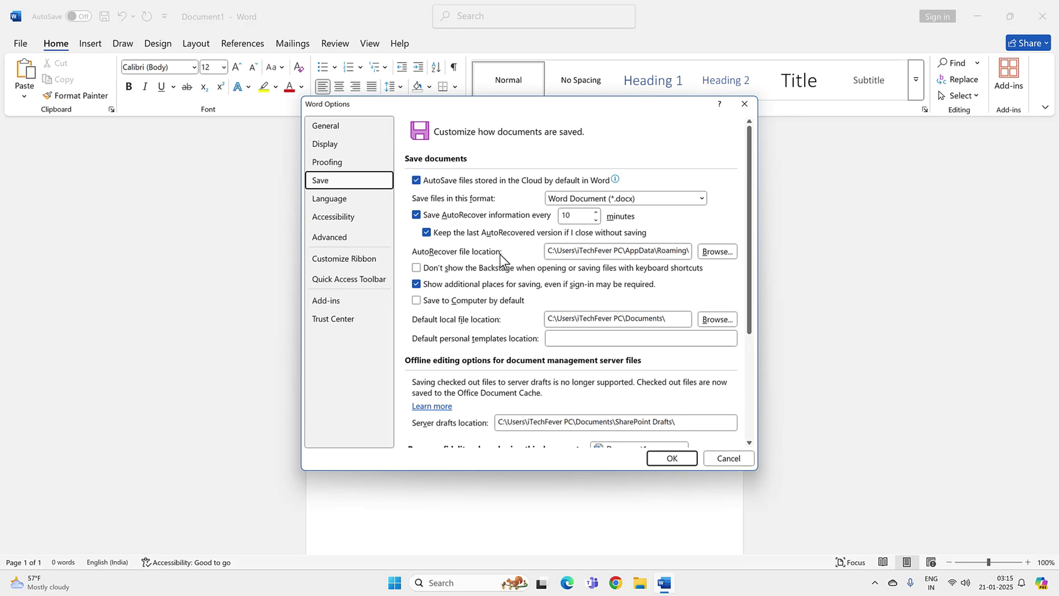
drag(553, 252, 559, 251)
click(549, 252)
key(ctrl+a)
right_click(550, 253)
click(576, 273)
click(640, 582)
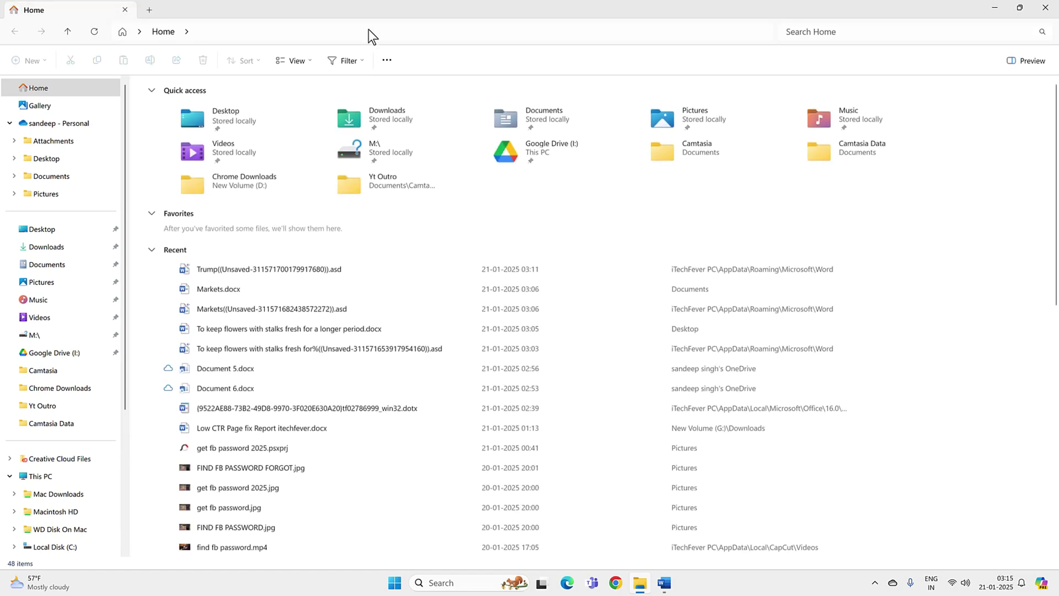
click(369, 28)
- Paste the AutoRecover path into File Explorer to open the Word AutoRecover folder
right_click(348, 28)
click(390, 77)
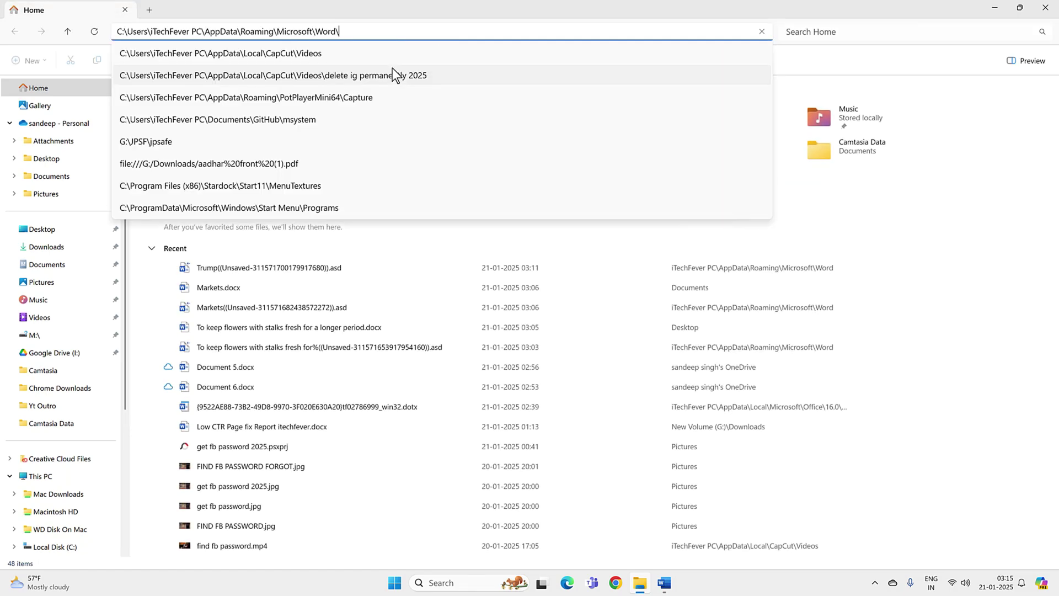
key(Return)
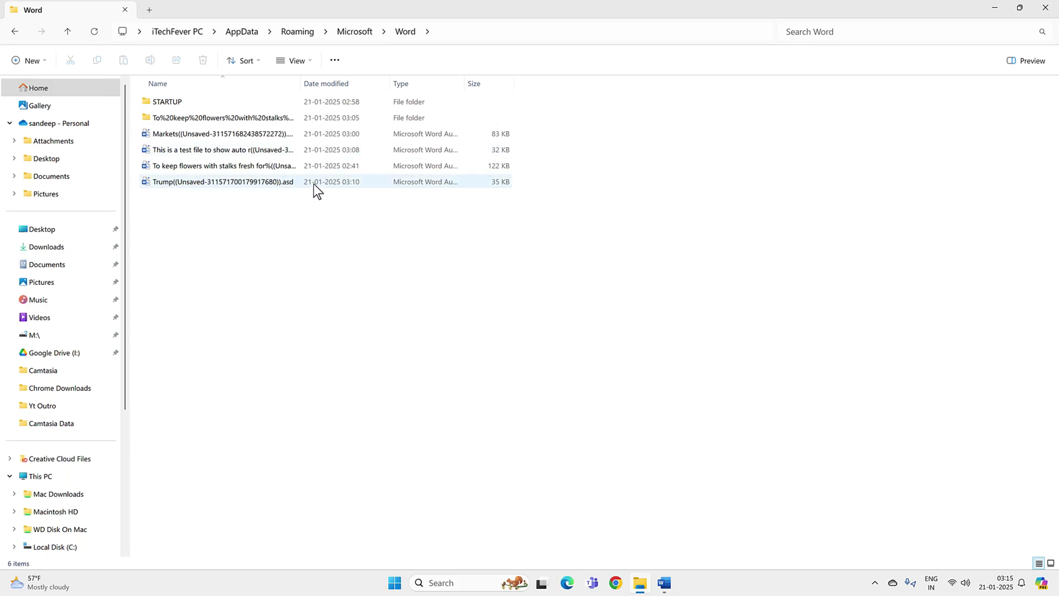
- Open the unsaved Trump draft, save it as Trump.docx, and close Word
click(368, 184)
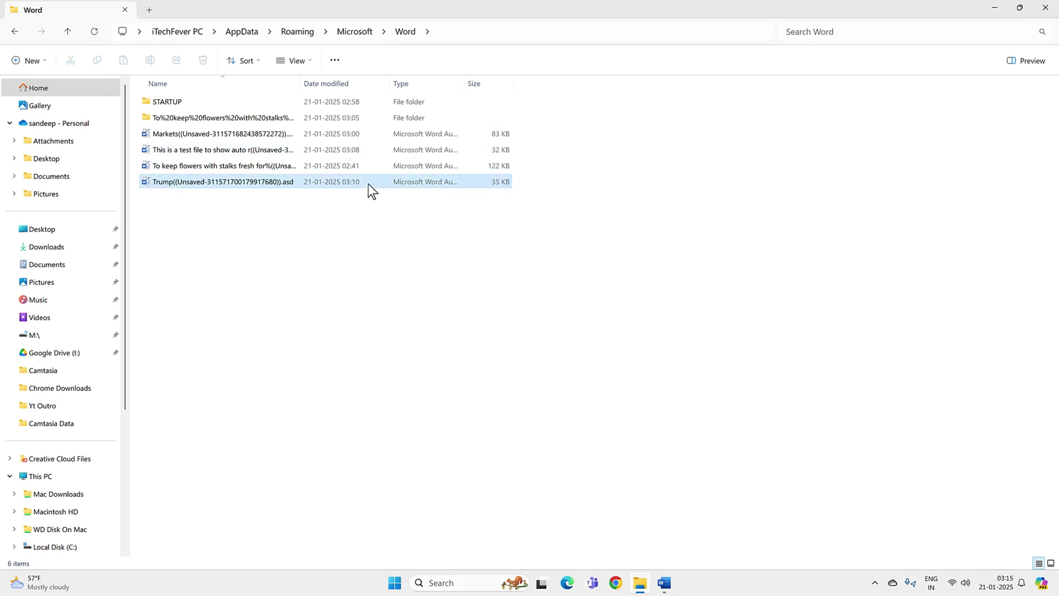
double_click(293, 184)
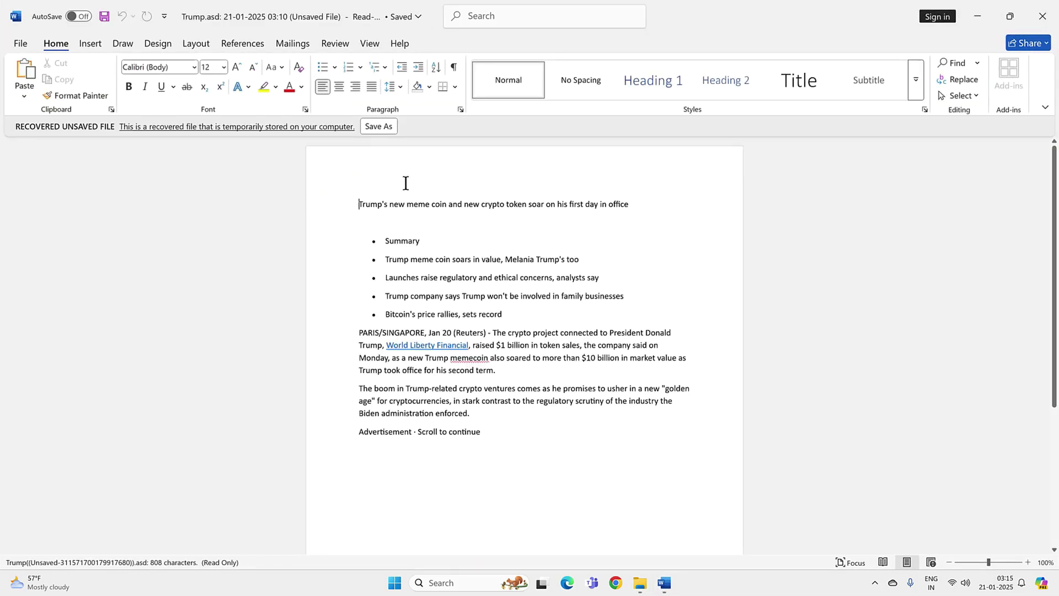
click(374, 127)
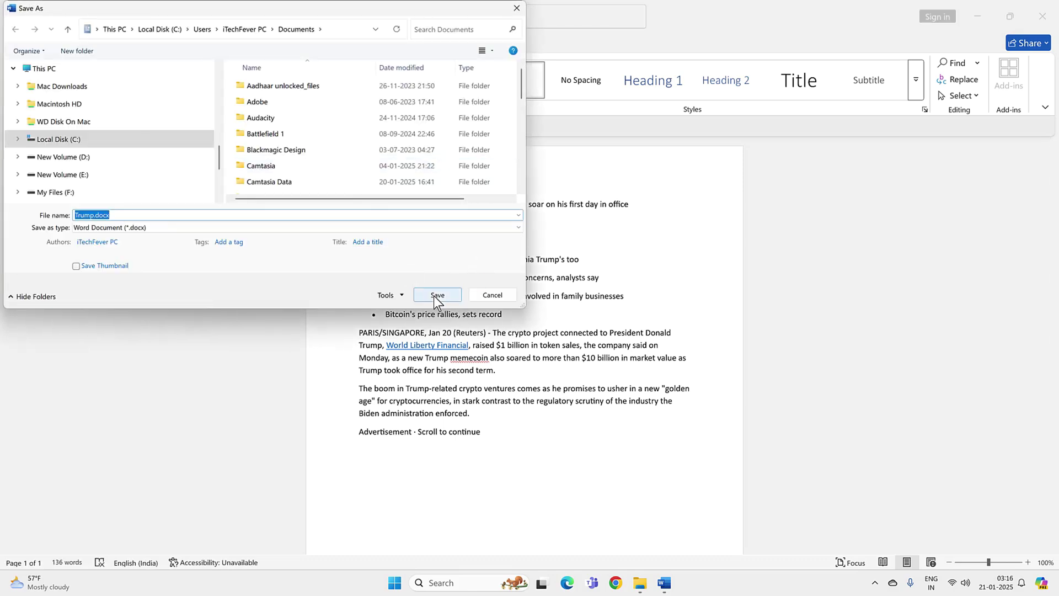
click(436, 295)
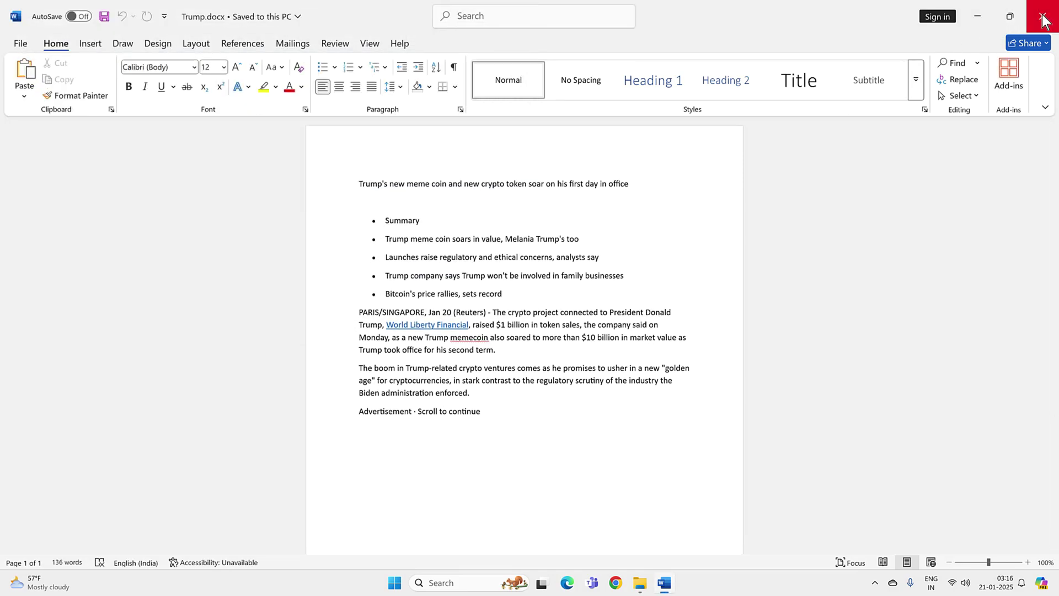
click(1045, 19)
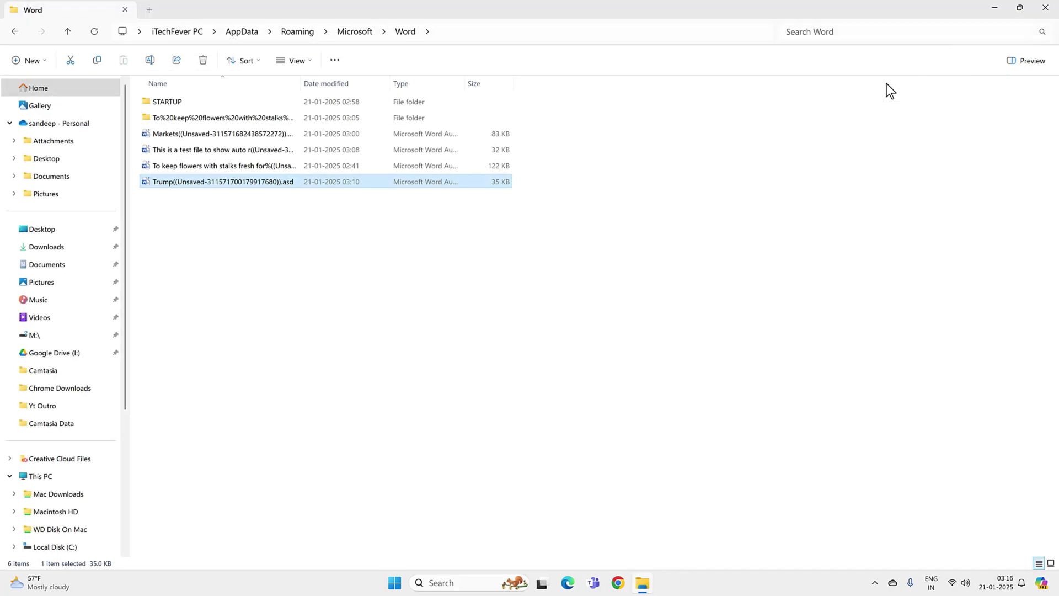
- Copy the Trump .asd file to the clipboard and relaunch Word
right_click(227, 182)
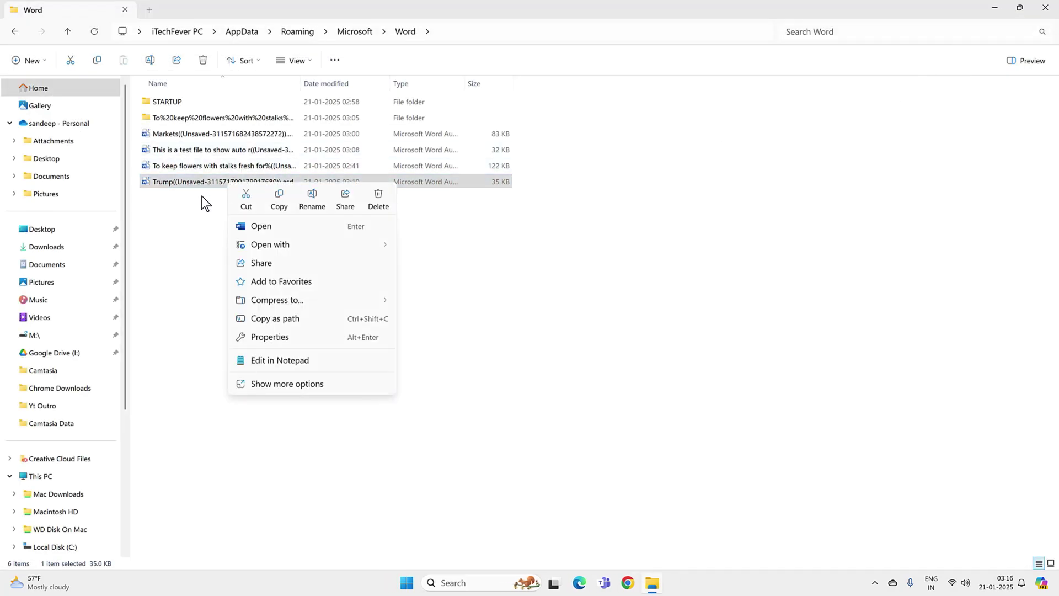
click(279, 200)
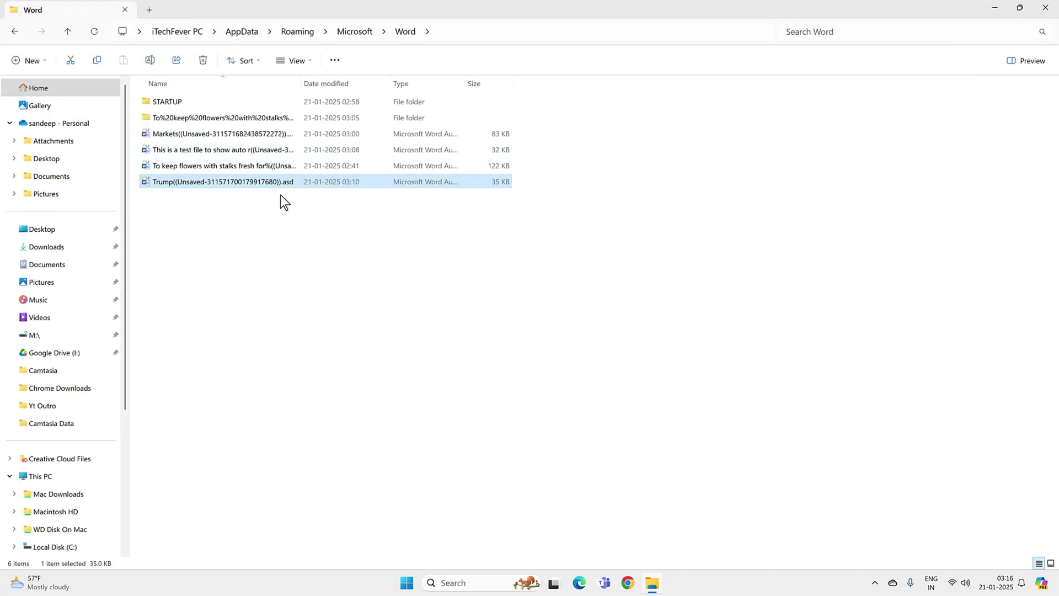
click(449, 583)
click(478, 217)
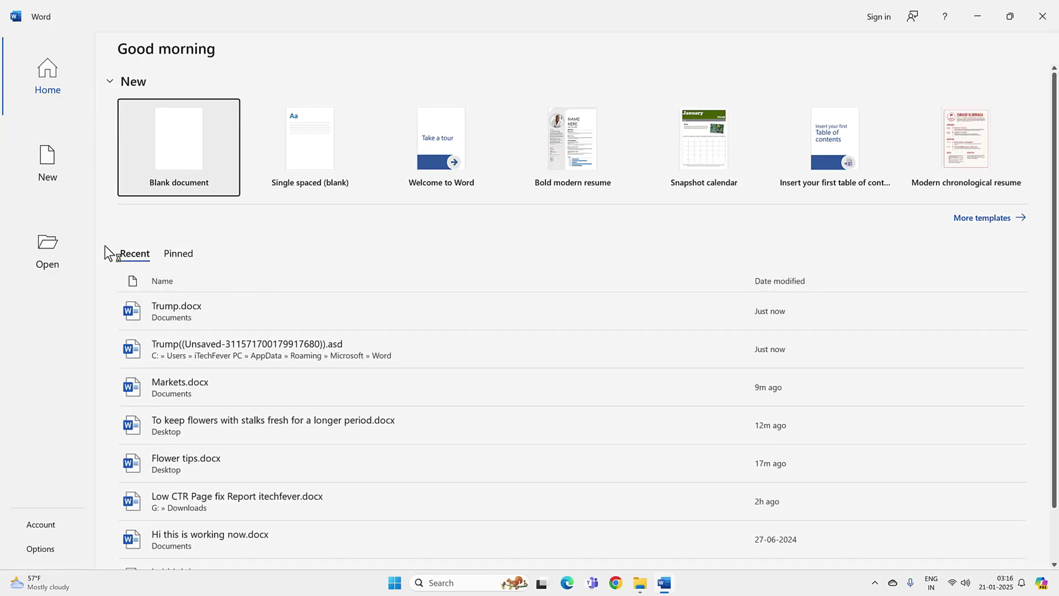
- Paste the copied Trump .asd file into Word's unsaved documents folder
click(44, 243)
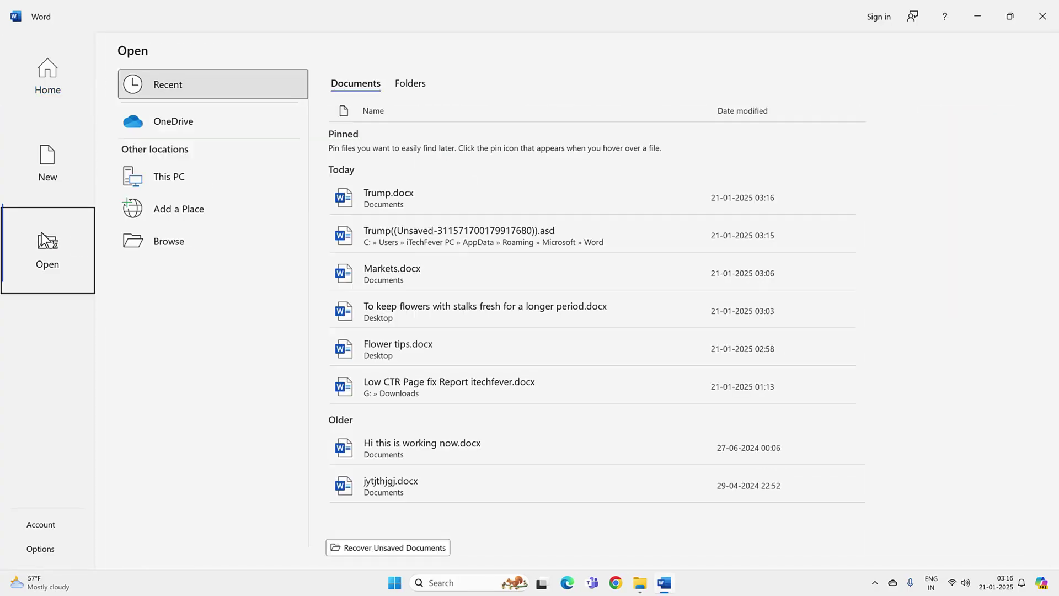
click(221, 241)
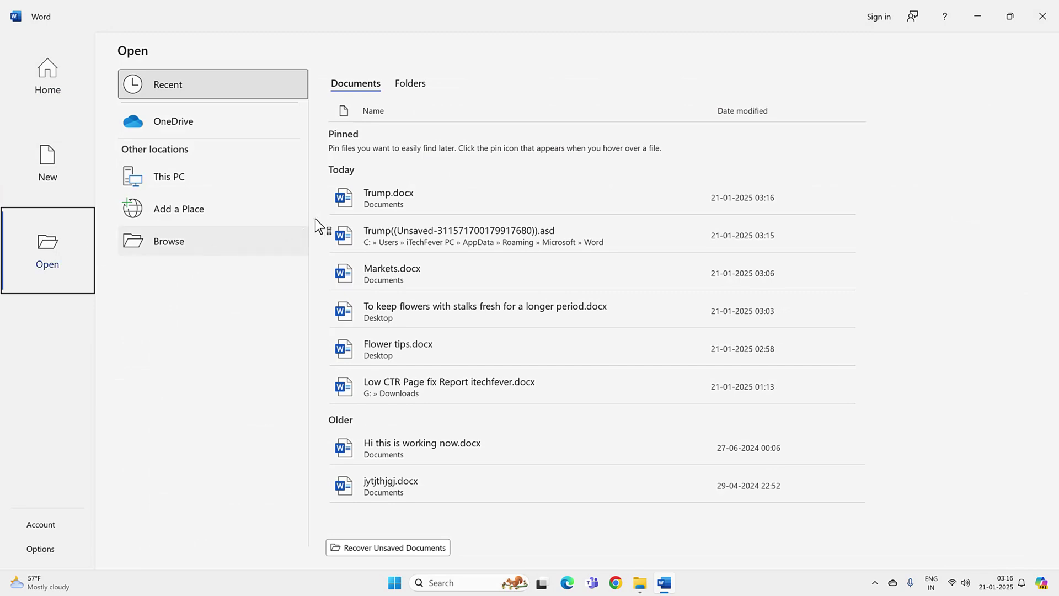
click(407, 547)
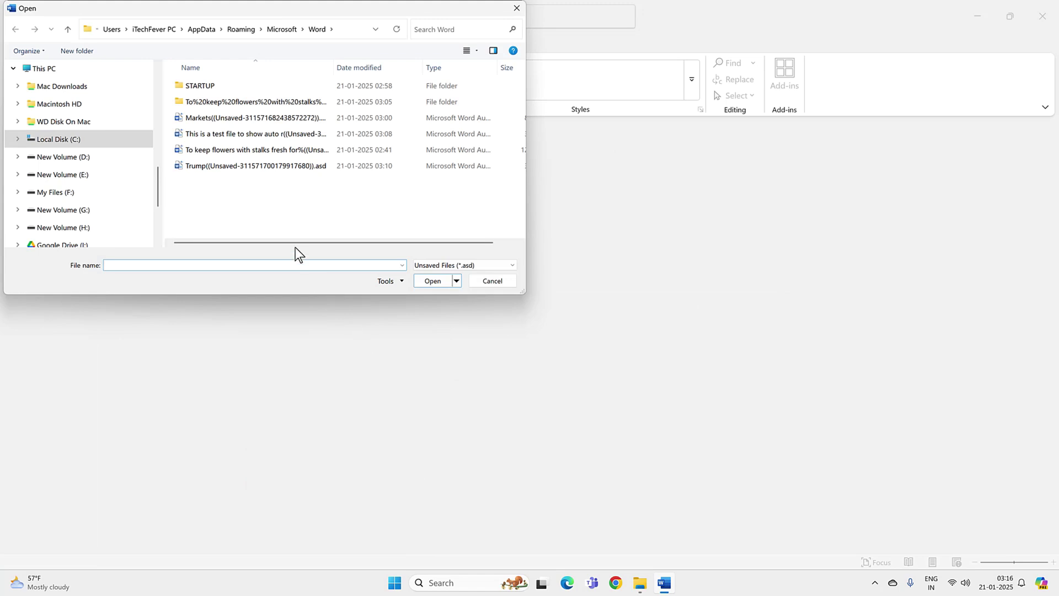
right_click(230, 187)
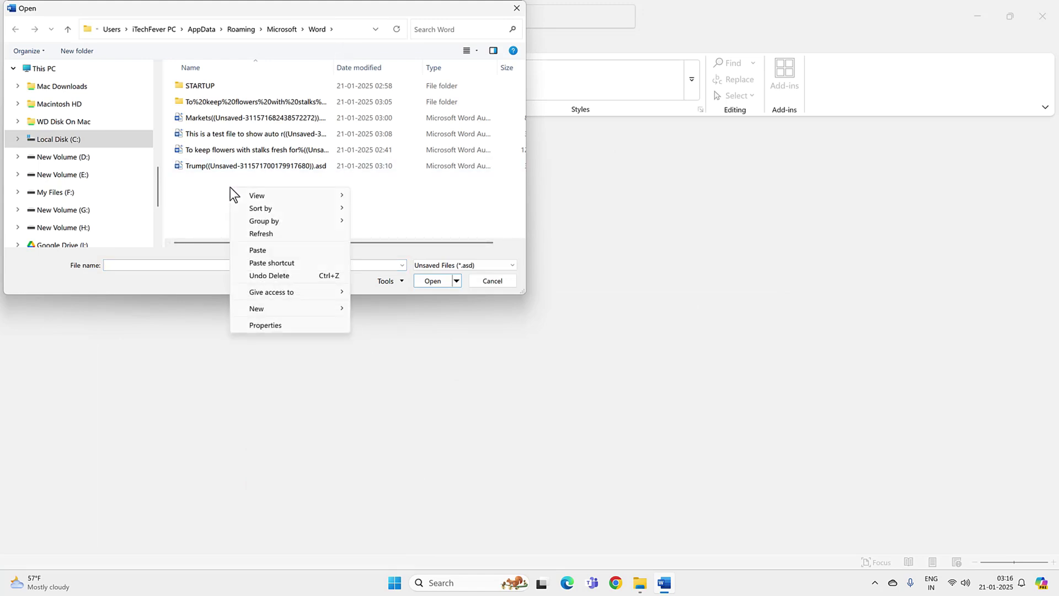
click(280, 249)
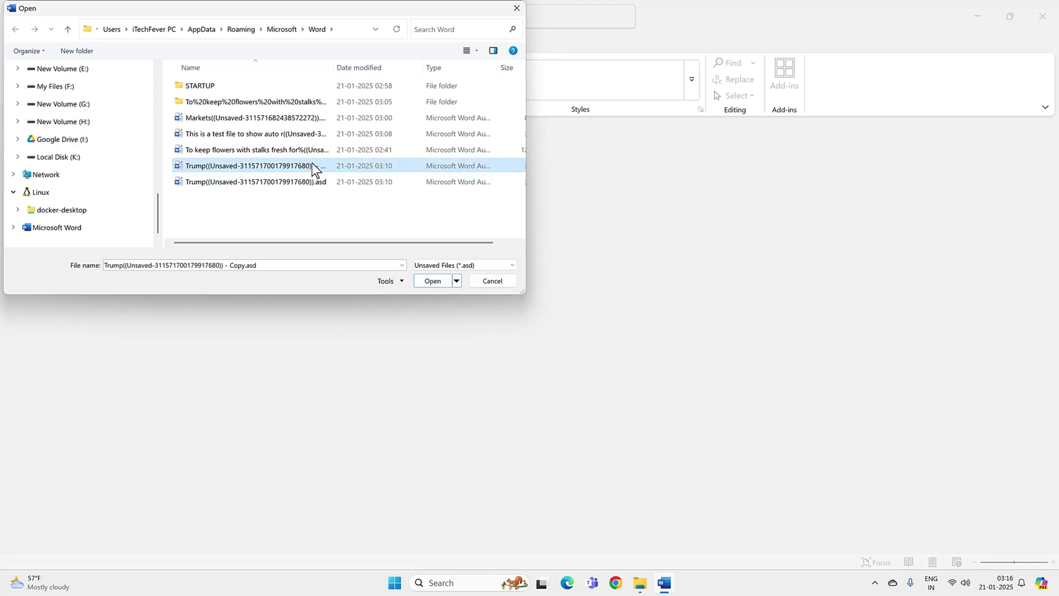
- Open the pasted Trump copy, check its Save As options, then close Word
click(429, 282)
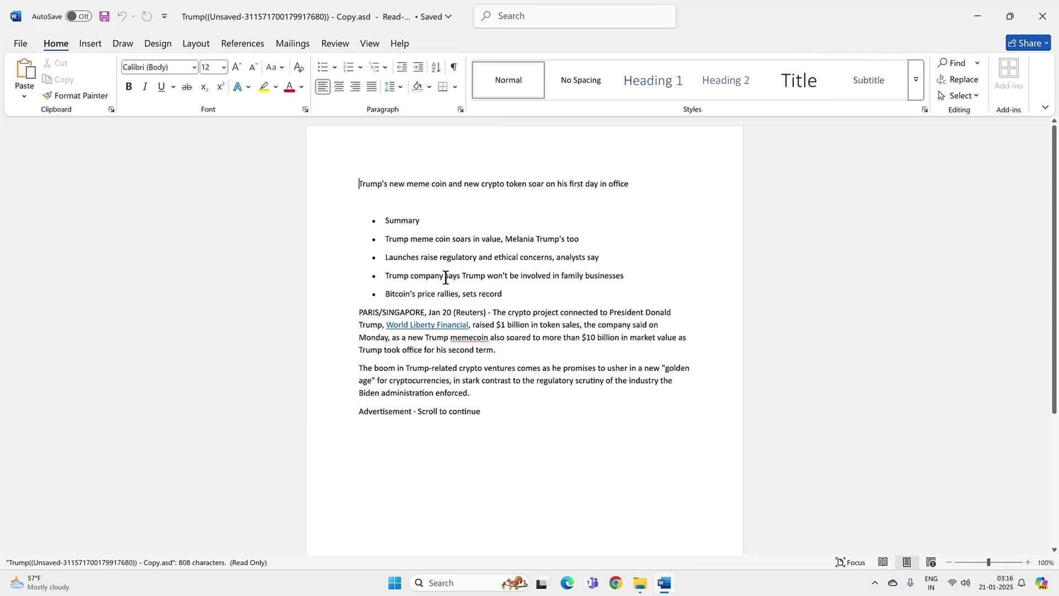
click(20, 45)
click(43, 226)
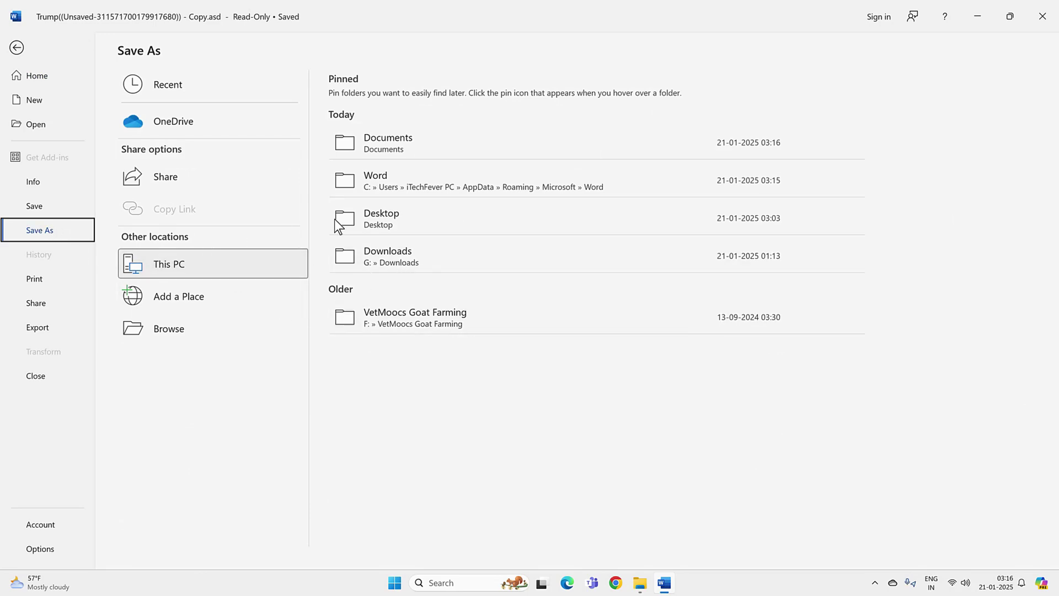
click(1041, 15)
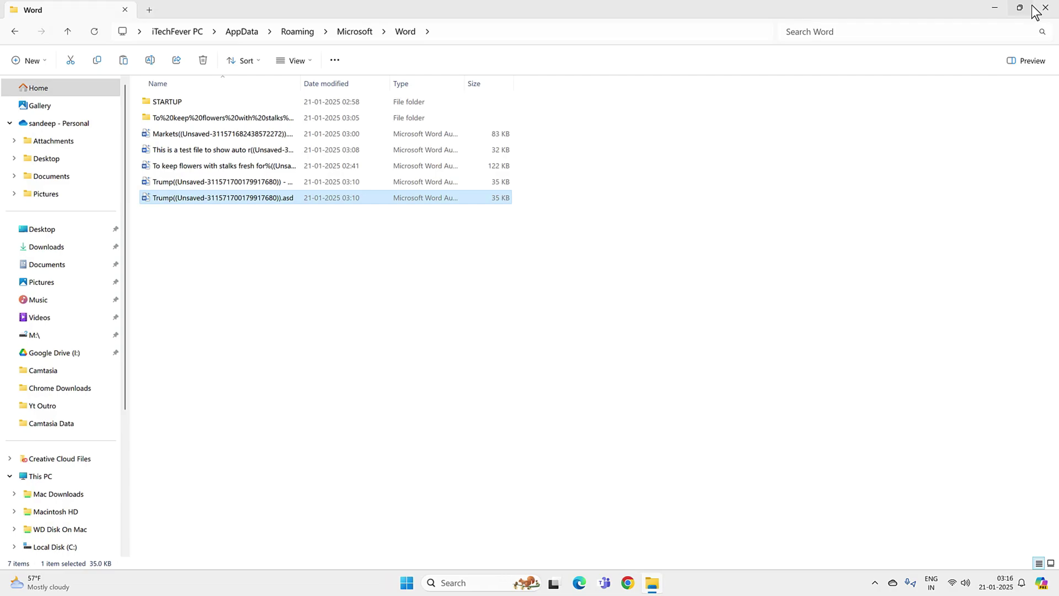
- Restore Flower tips.docx from the Recycle Bin to its original desktop location
click(1044, 8)
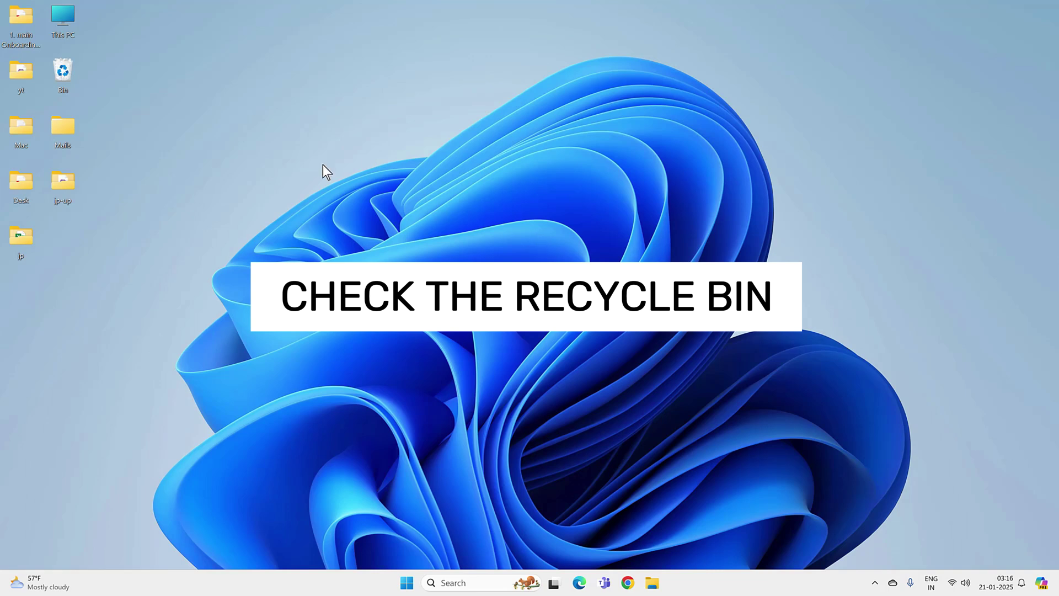
double_click(78, 79)
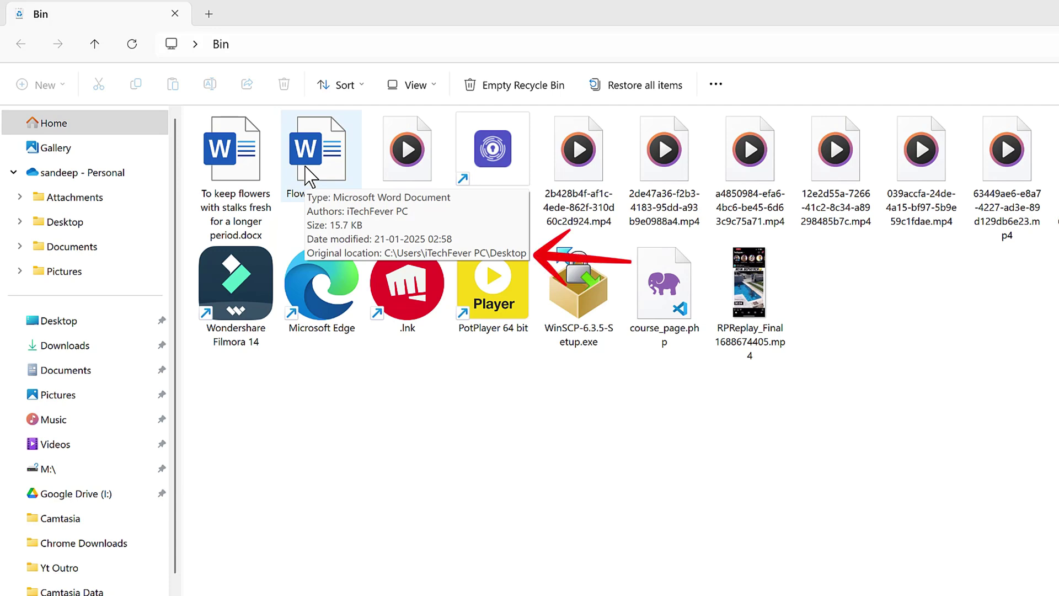
click(310, 176)
right_click(310, 176)
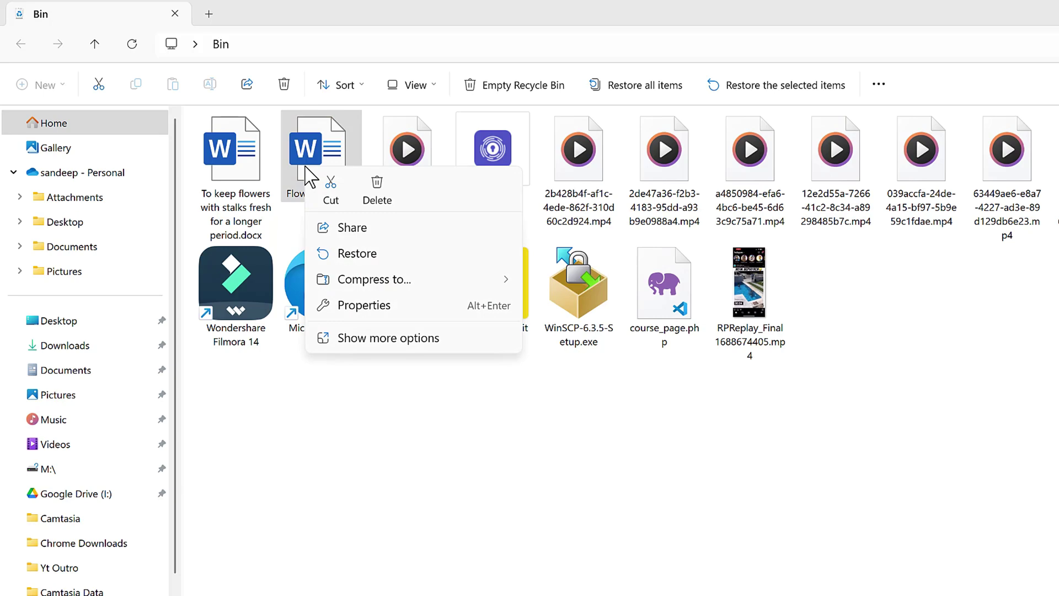
click(357, 253)
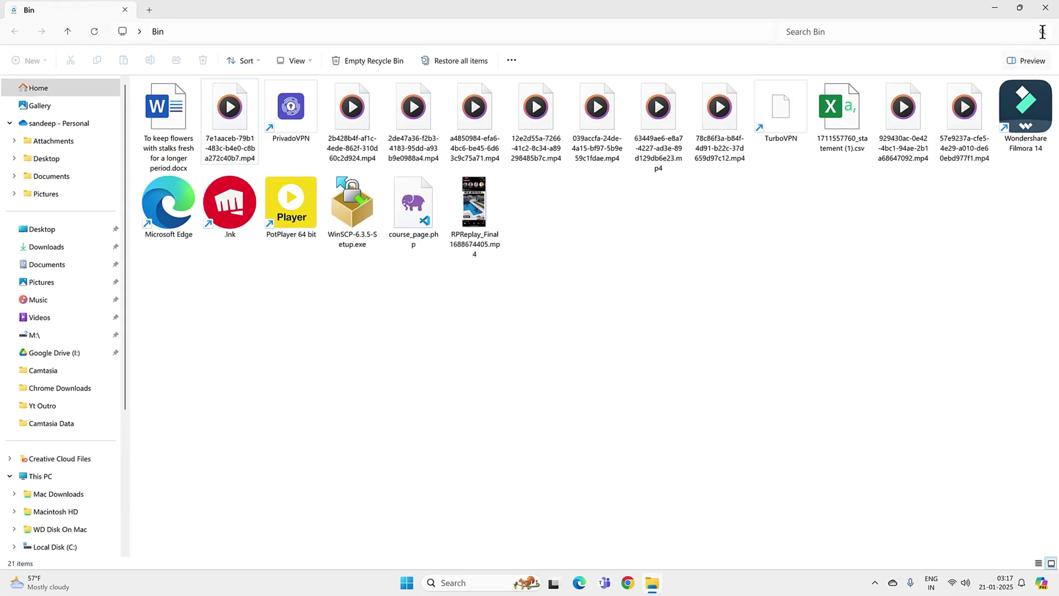
click(1051, 12)
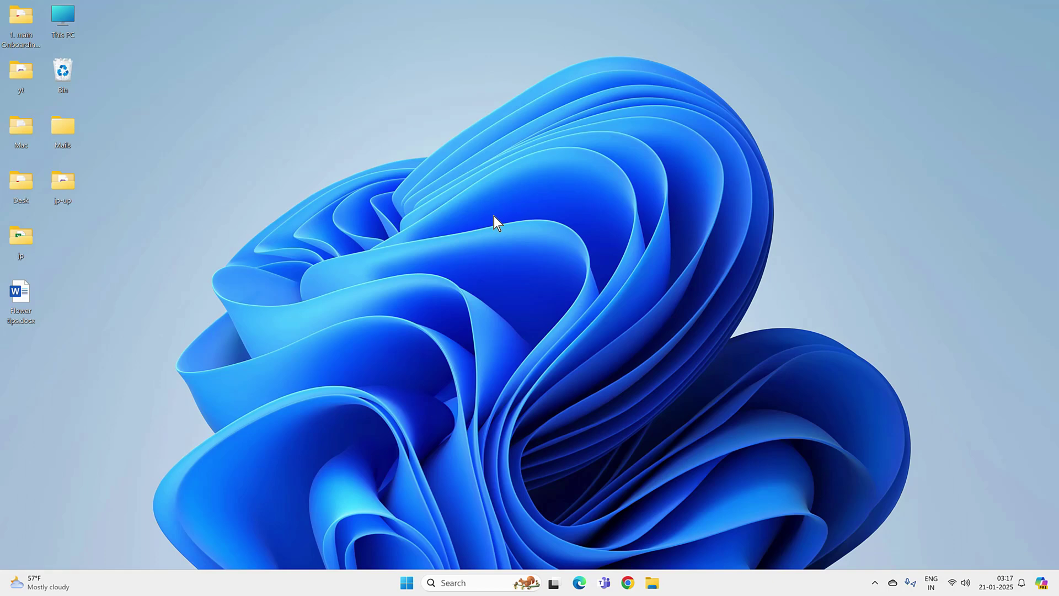
click(653, 583)
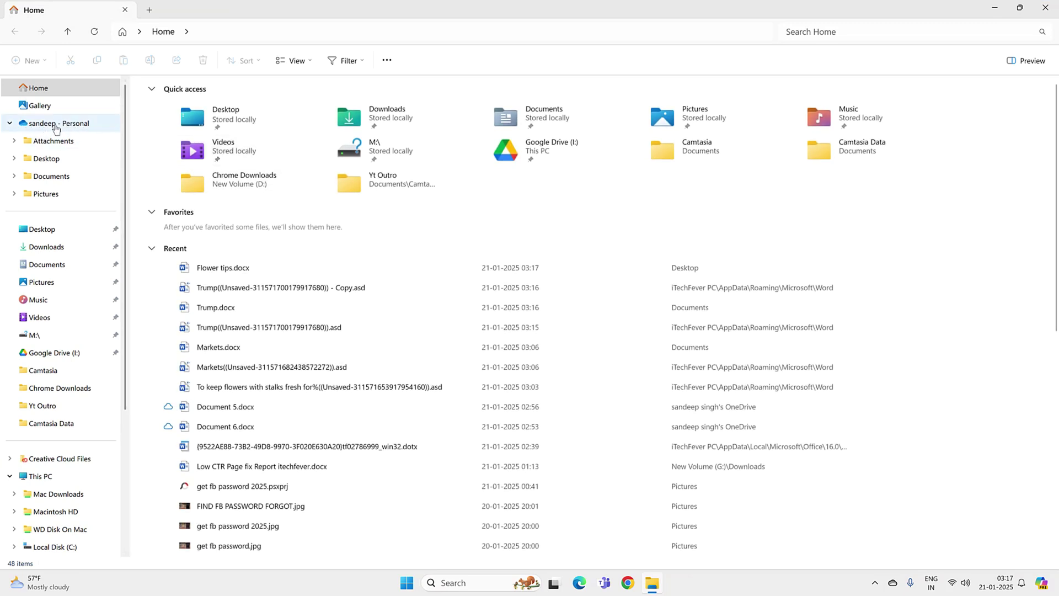
click(61, 126)
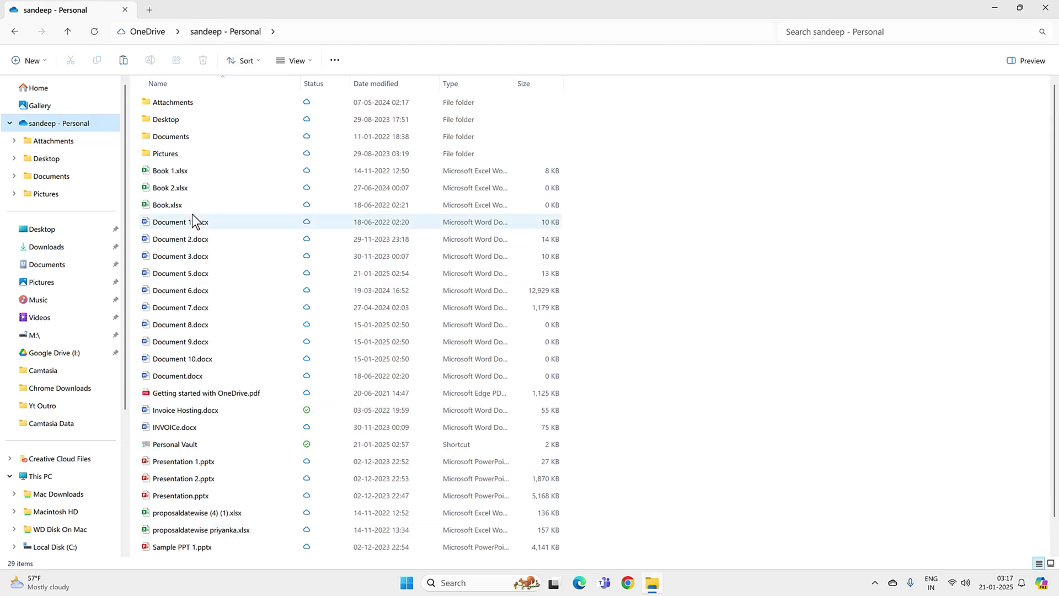
scroll(225, 463, down, 1)
scroll(238, 501, up, 1)
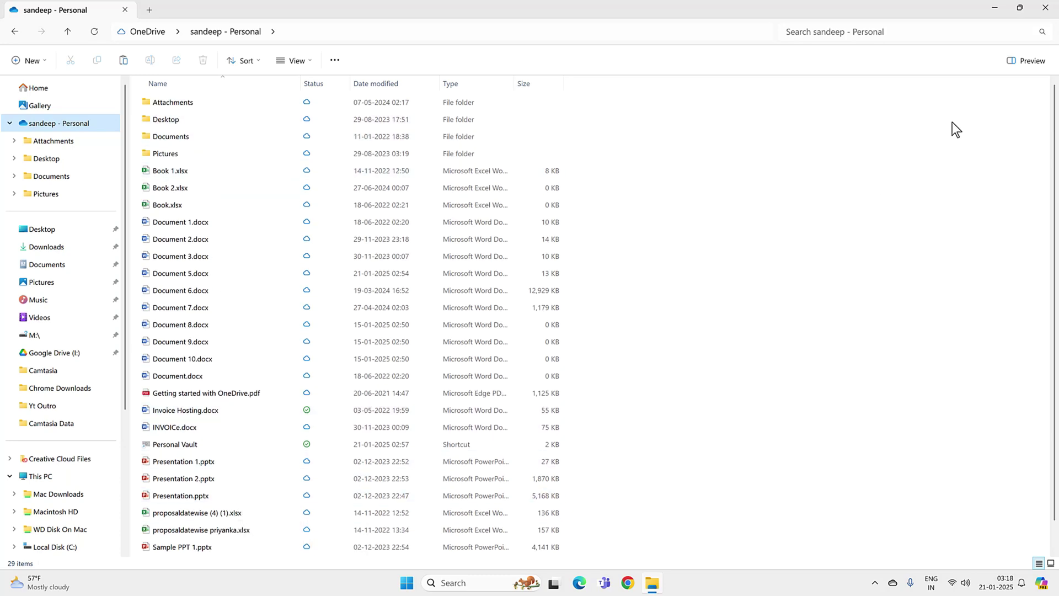
click(1045, 10)
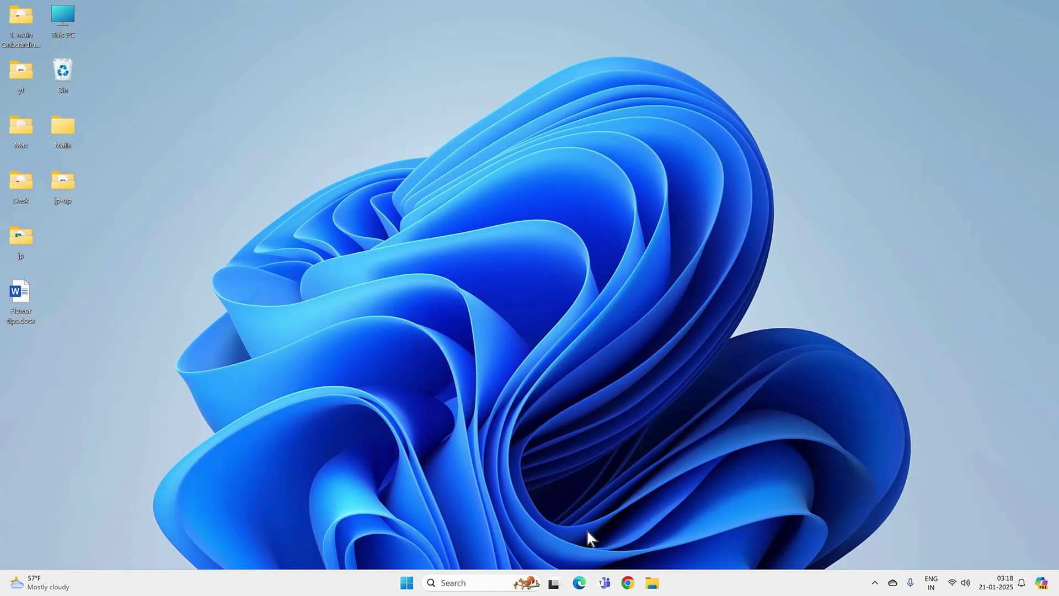
- Search 'onedrive' in Chrome and sign in to the Microsoft account with its password
key(super+4)
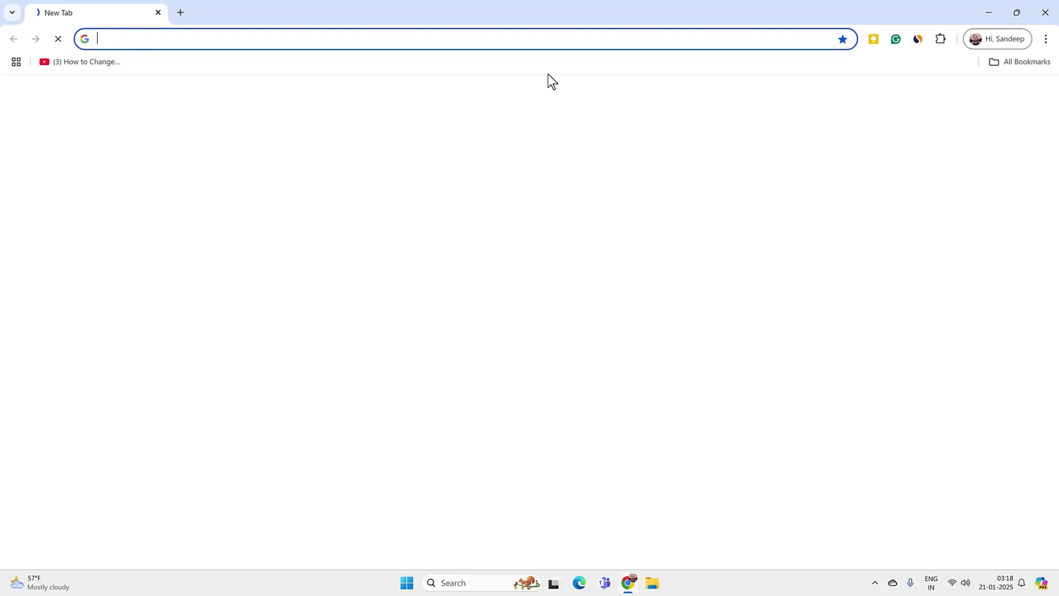
text(one)
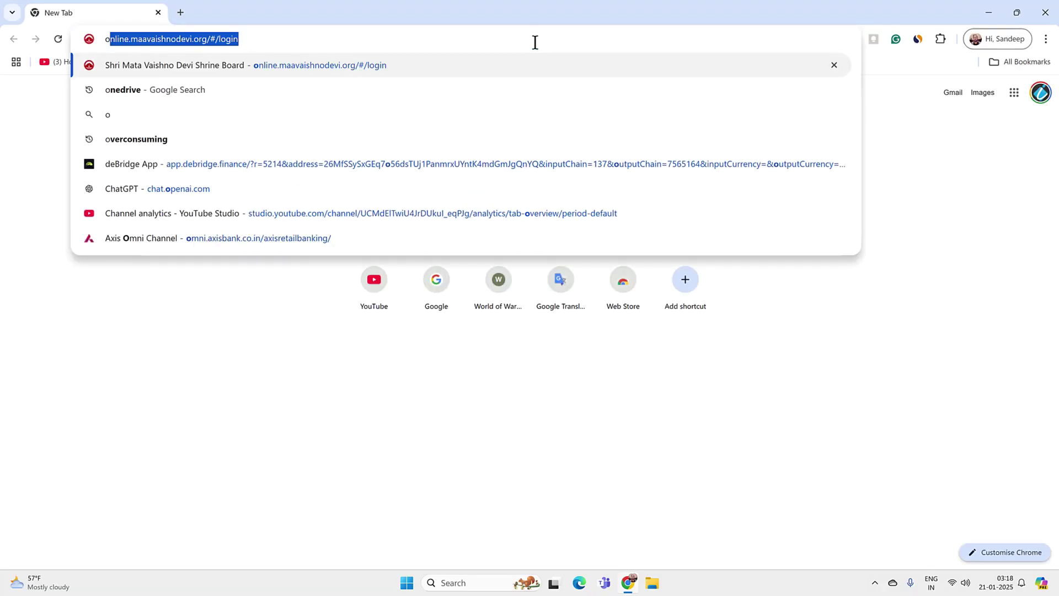
key(Return)
click(182, 326)
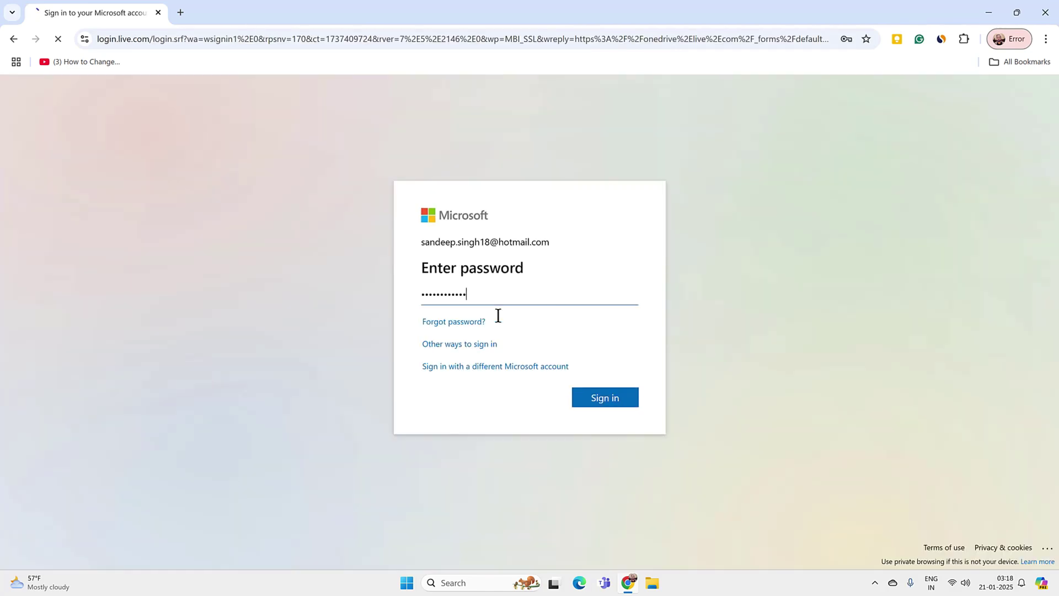
key(Return)
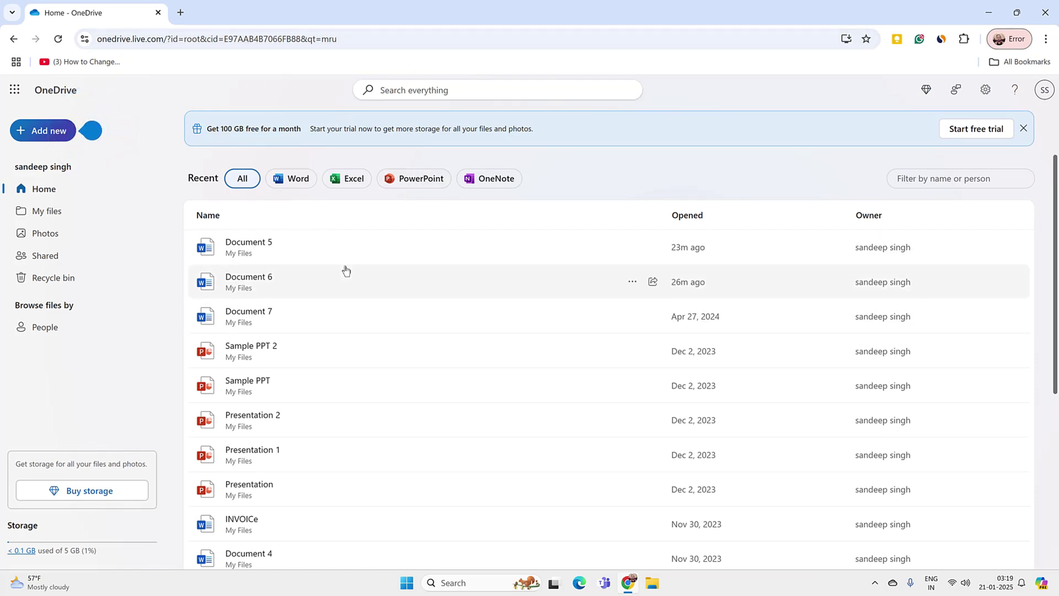
- Restore Document 4.docx from the OneDrive recycle bin to Documents
scroll(385, 364, down, 5)
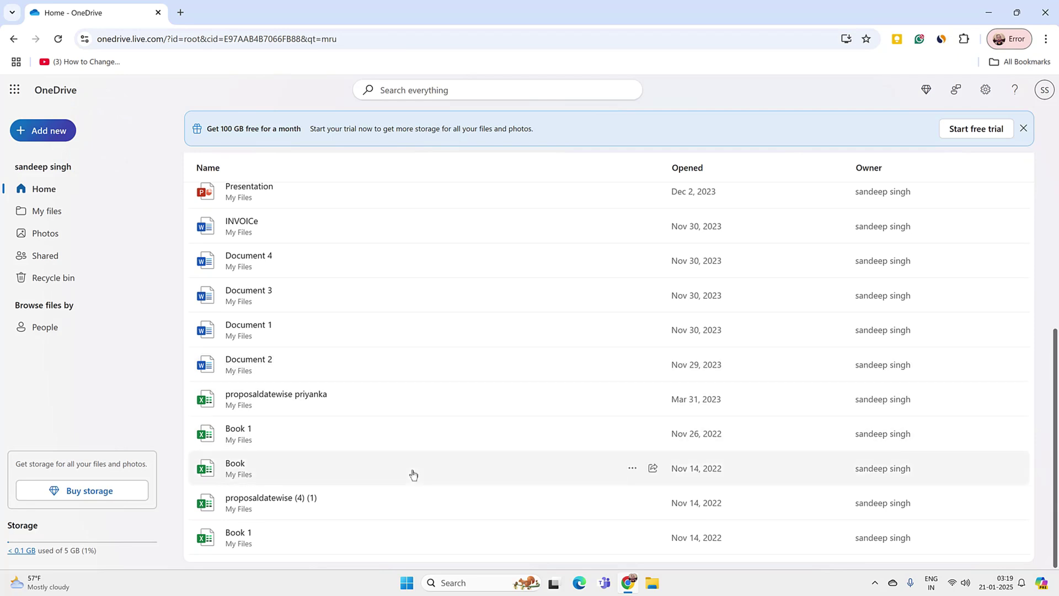
scroll(421, 423, up, 5)
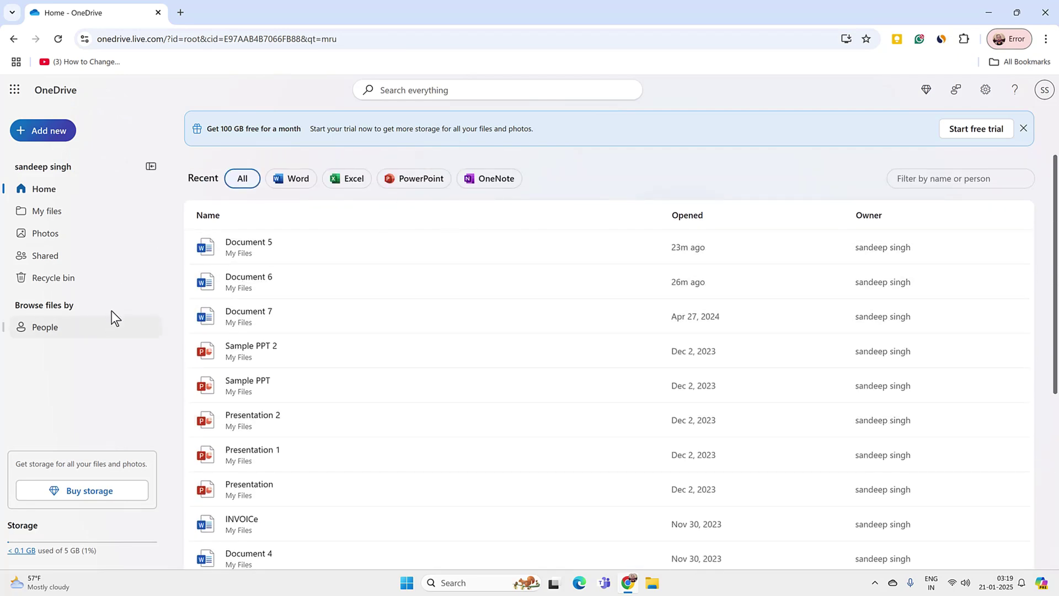
click(48, 283)
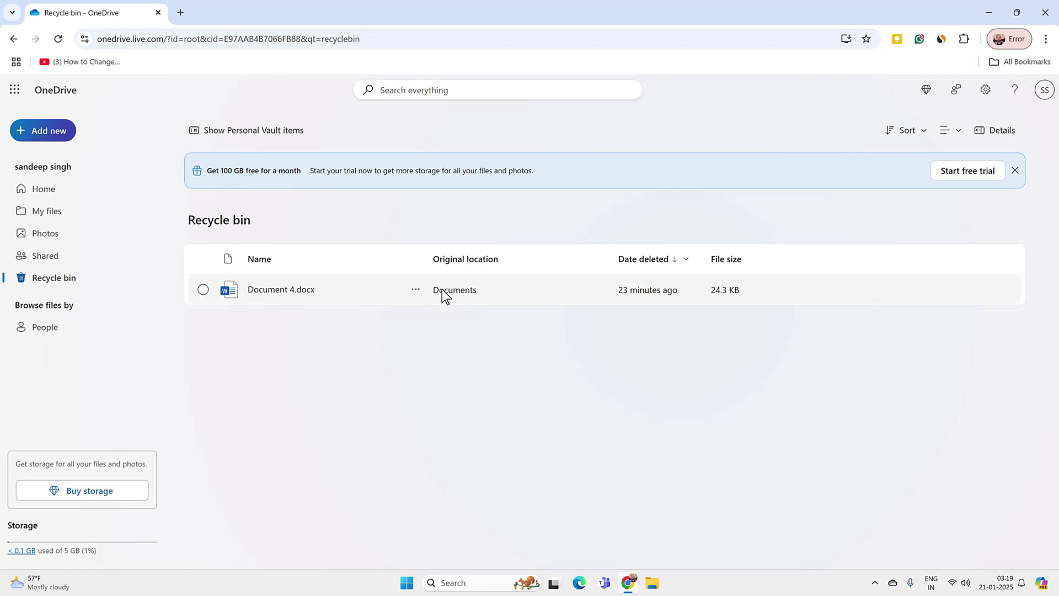
click(419, 293)
click(416, 290)
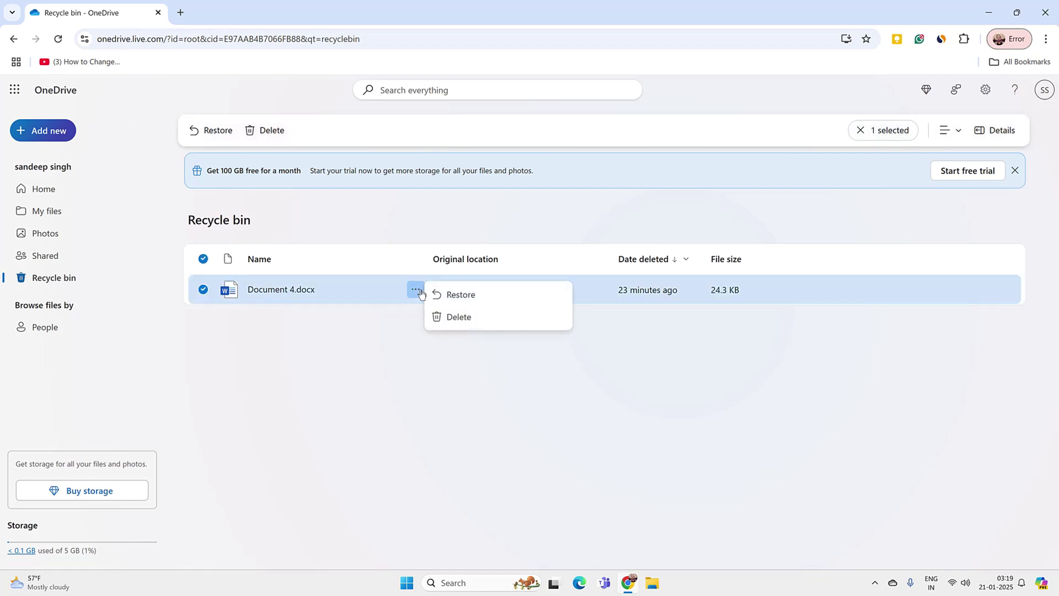
click(453, 297)
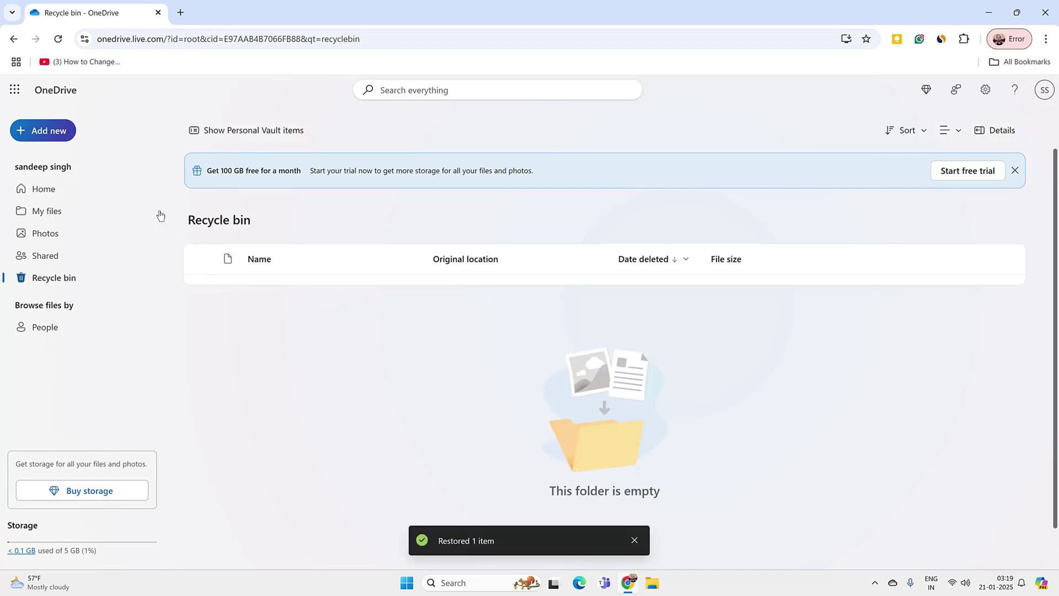
- Return to the OneDrive home page and minimize the browser to the desktop
click(97, 200)
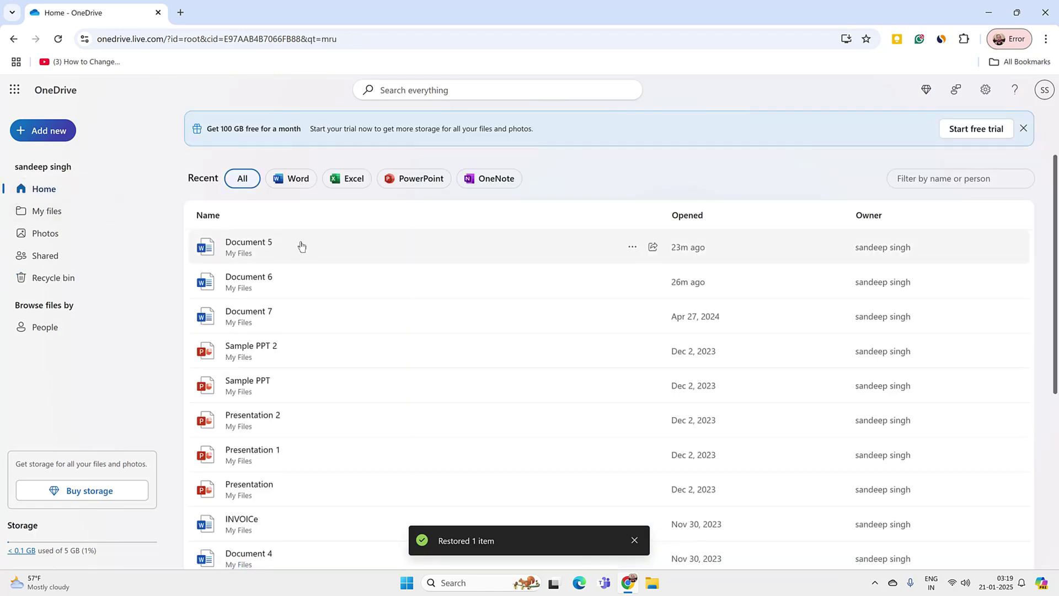
scroll(331, 403, down, 2)
scroll(329, 407, up, 2)
click(985, 13)
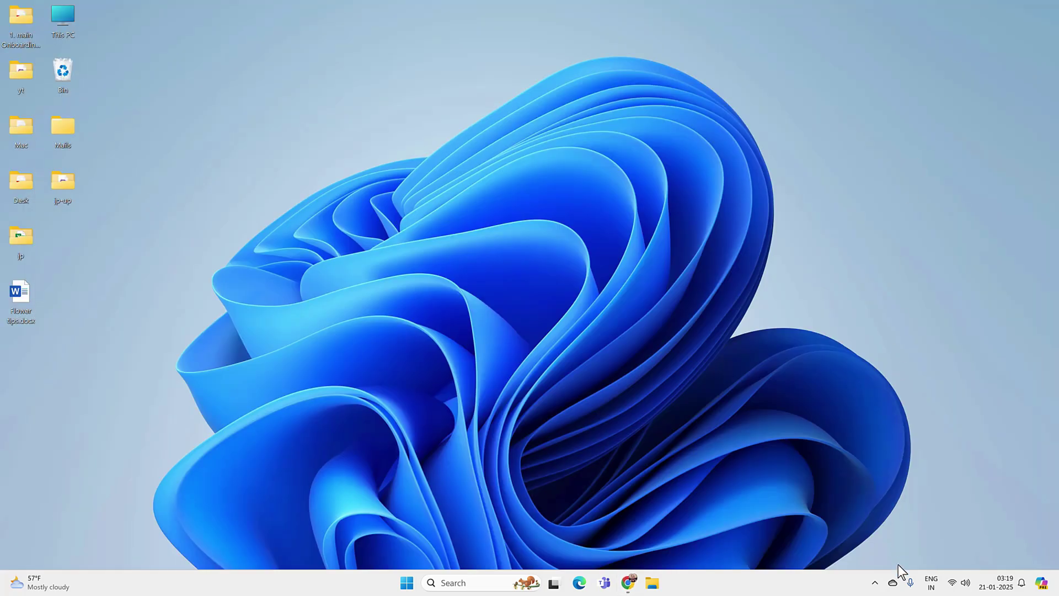
- Open the OneDrive online recycle bin from the system tray sync panel
click(894, 584)
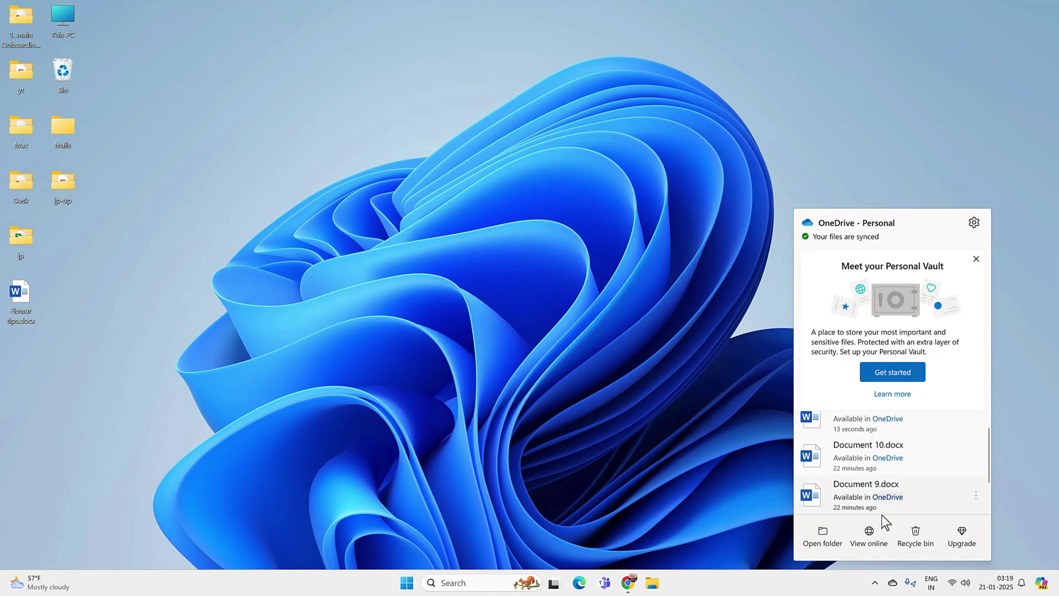
click(916, 538)
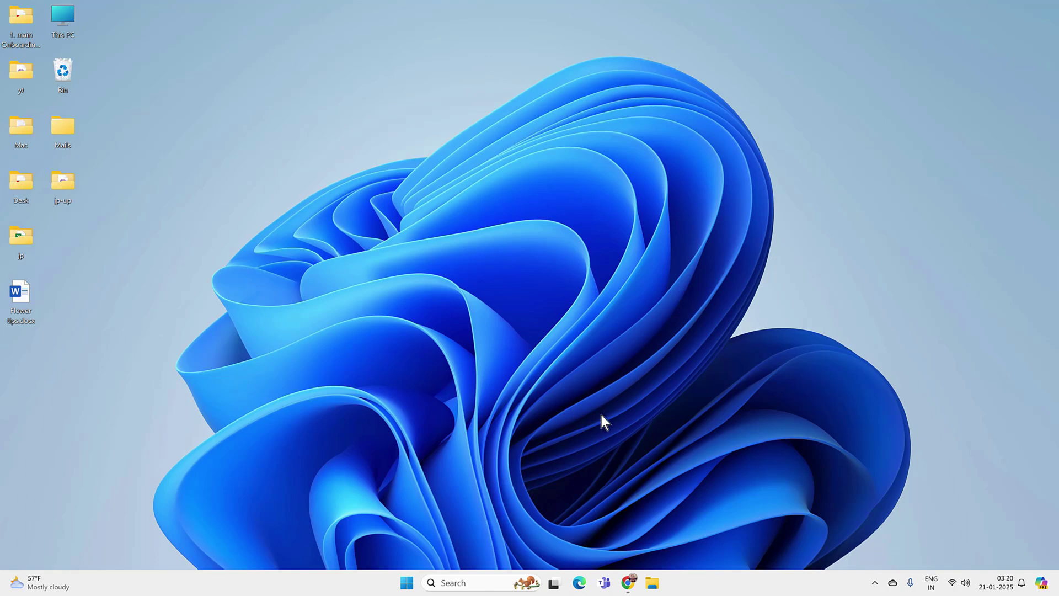
- Search Google for 'recoverit' in a new Chrome tab and open the official Wondershare Recoverit site
click(628, 583)
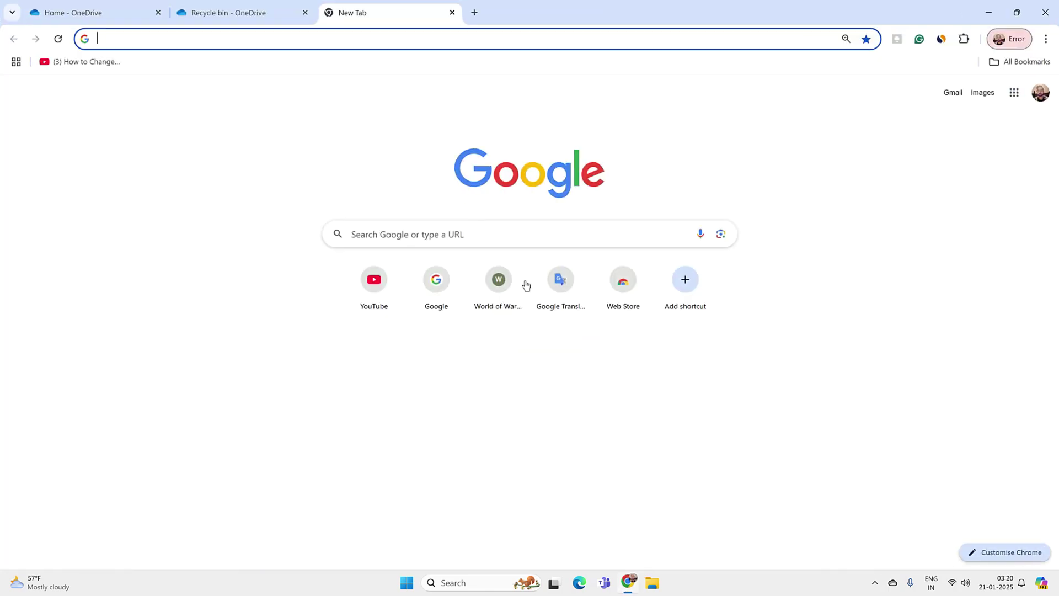
click(446, 40)
text(recov)
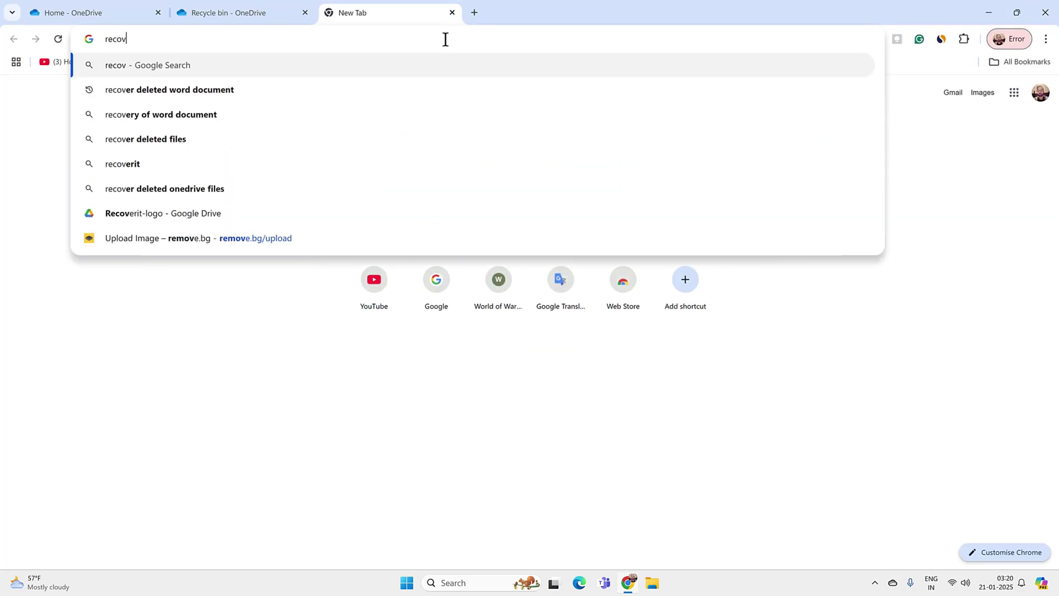
text(erit)
key(Return)
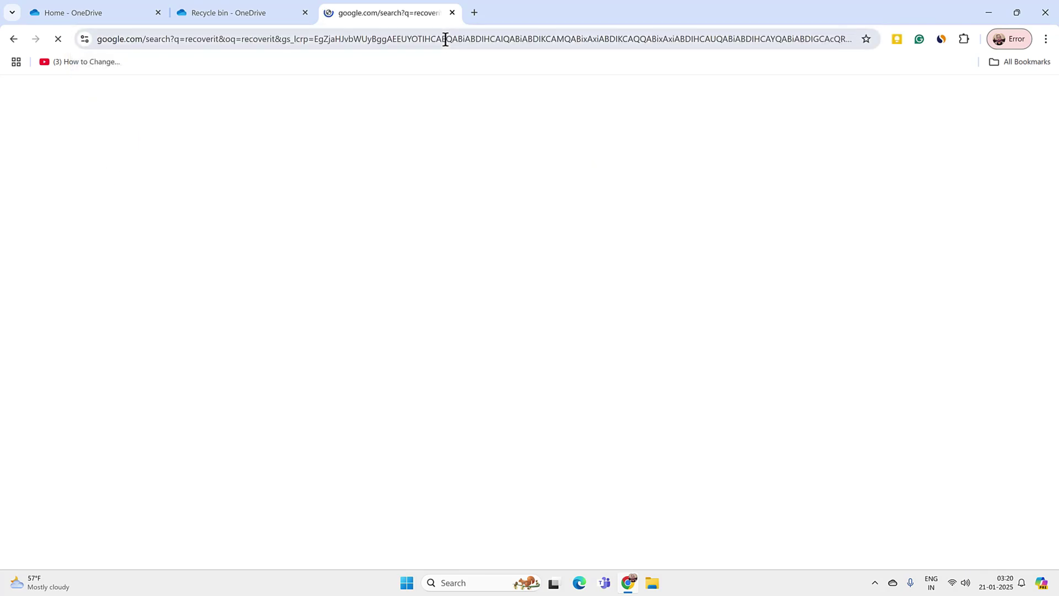
scroll(388, 223, down, 3)
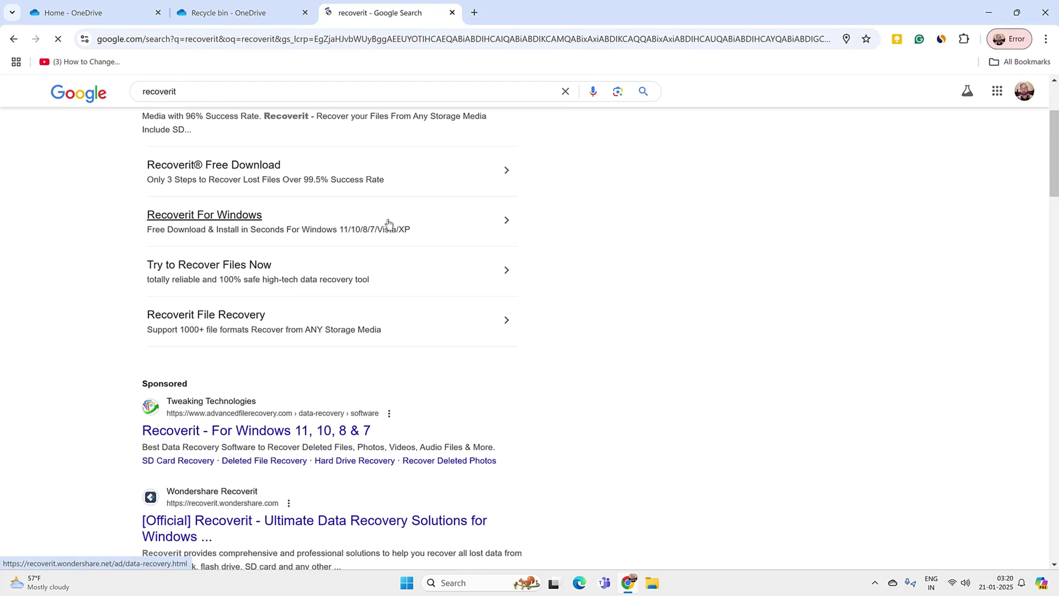
scroll(390, 224, down, 3)
click(266, 401)
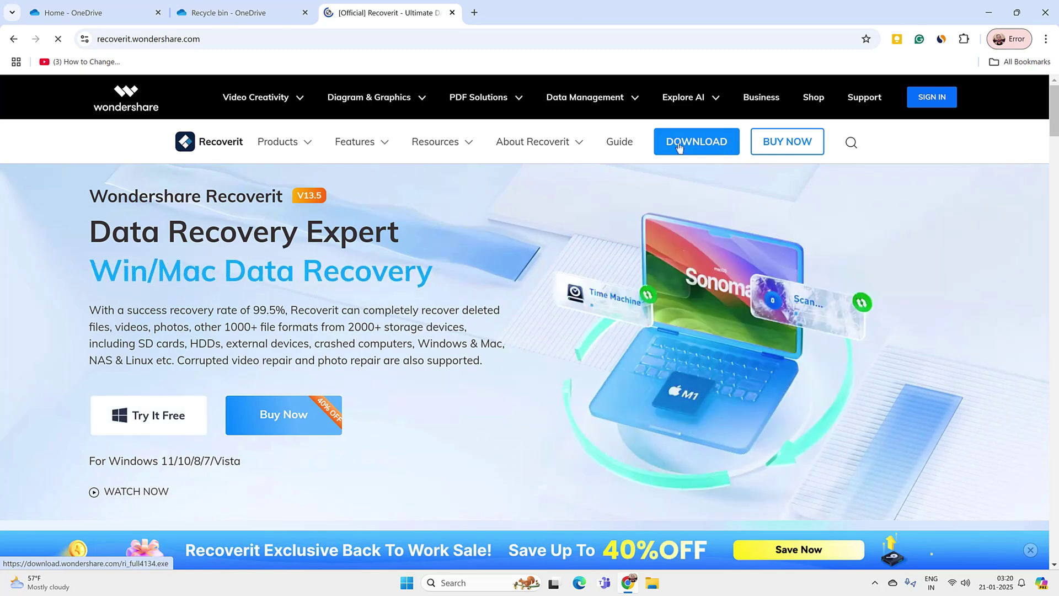
- Download the Recoverit installer, accept the licence agreement, install and launch Wondershare Recoverit
click(679, 145)
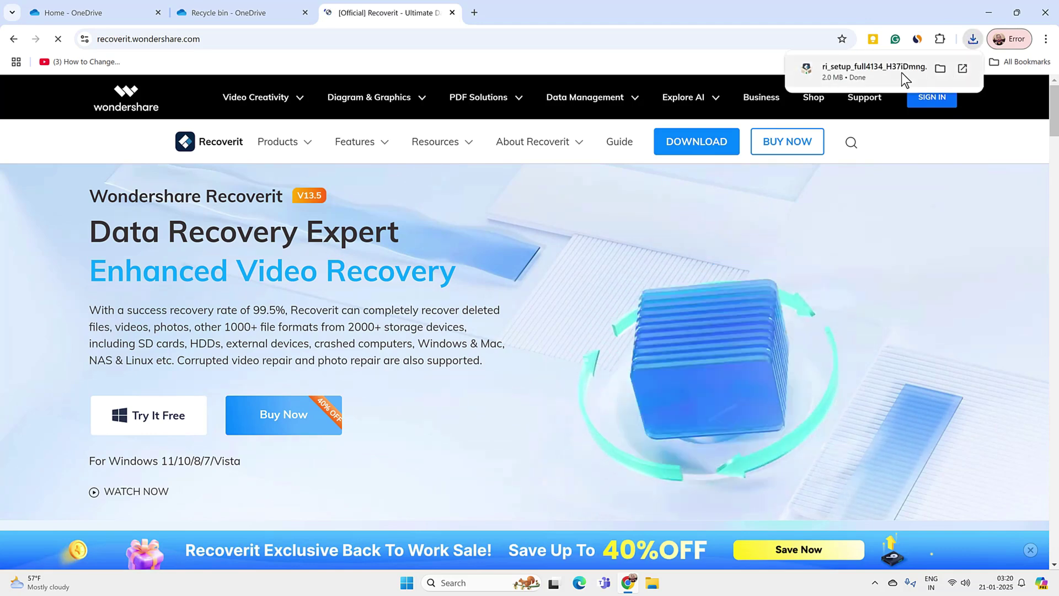
click(901, 73)
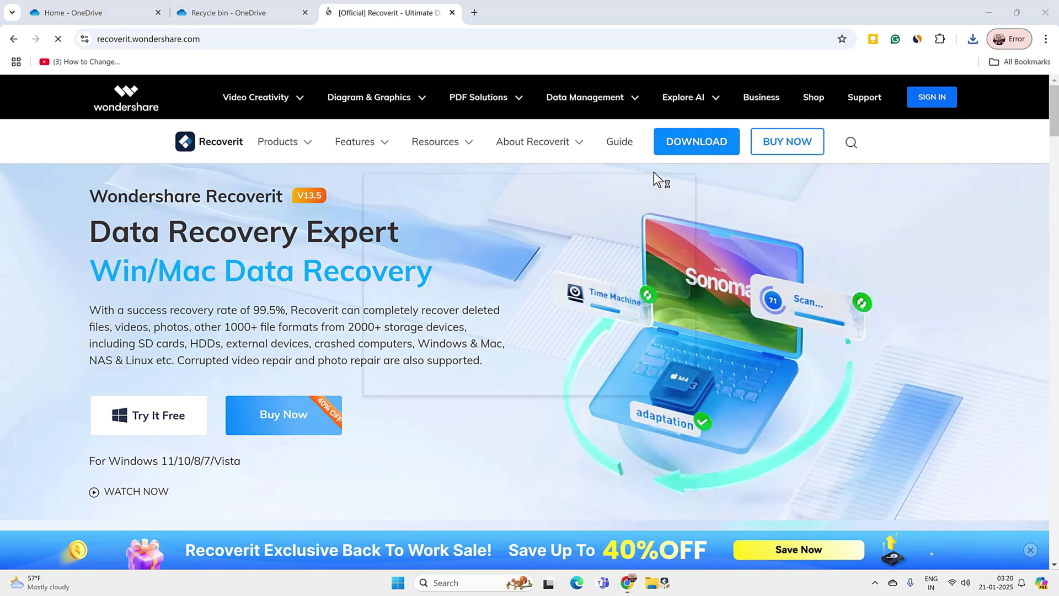
click(409, 363)
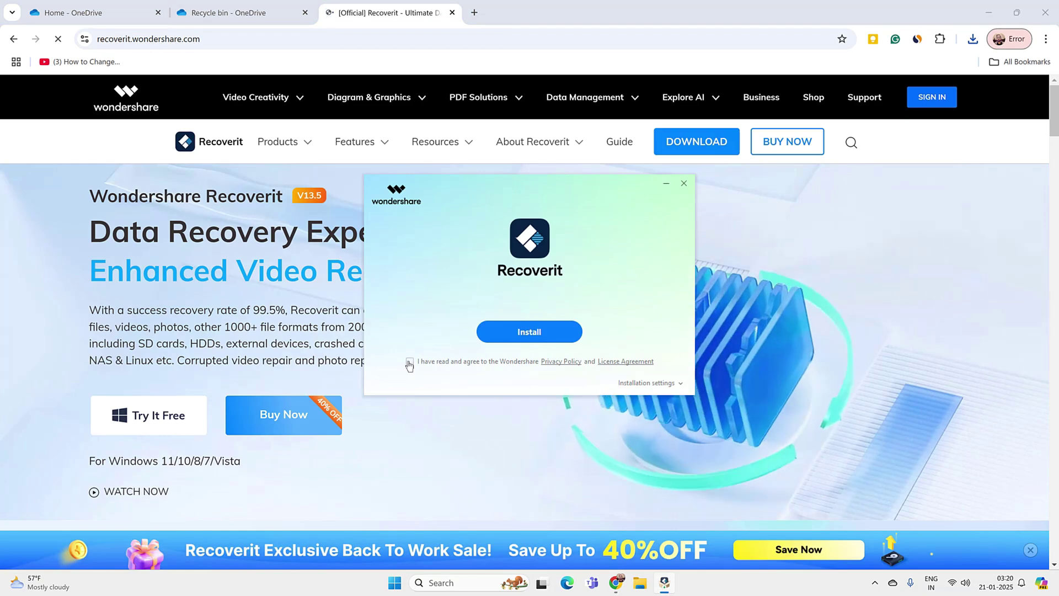
click(540, 332)
click(988, 15)
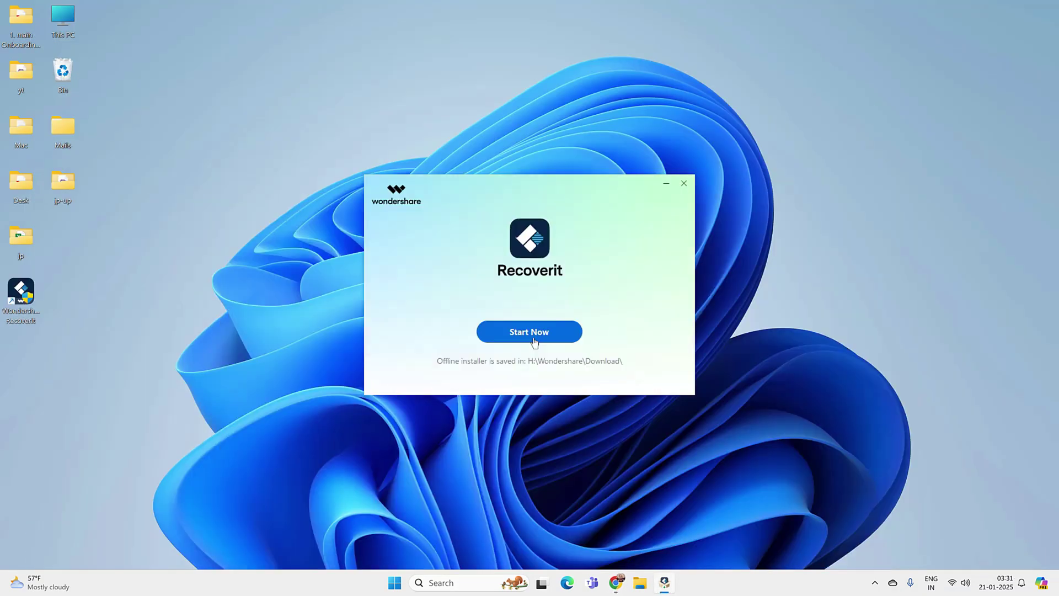
click(534, 338)
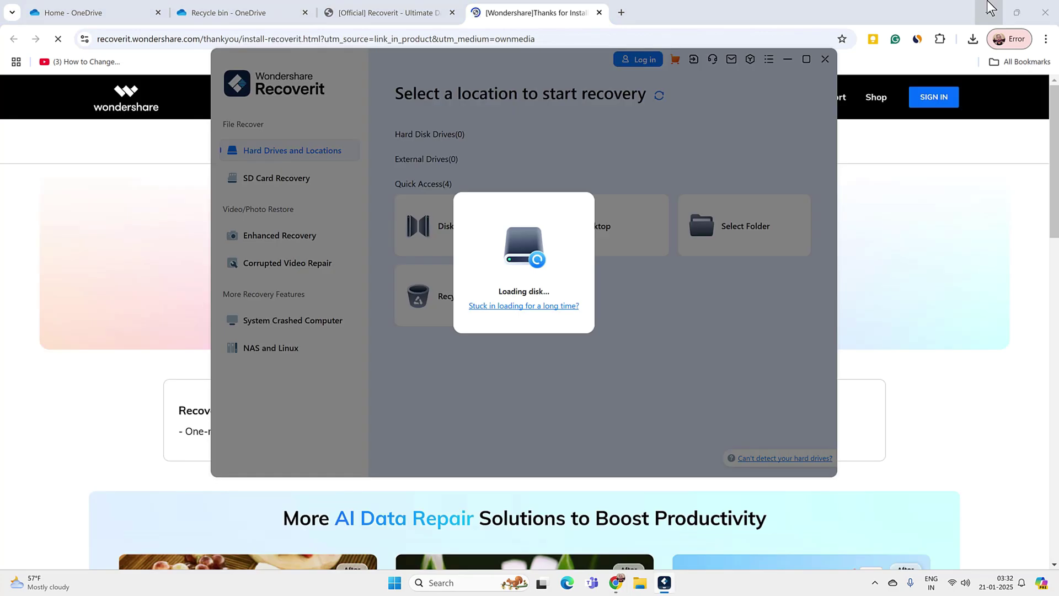
click(988, 7)
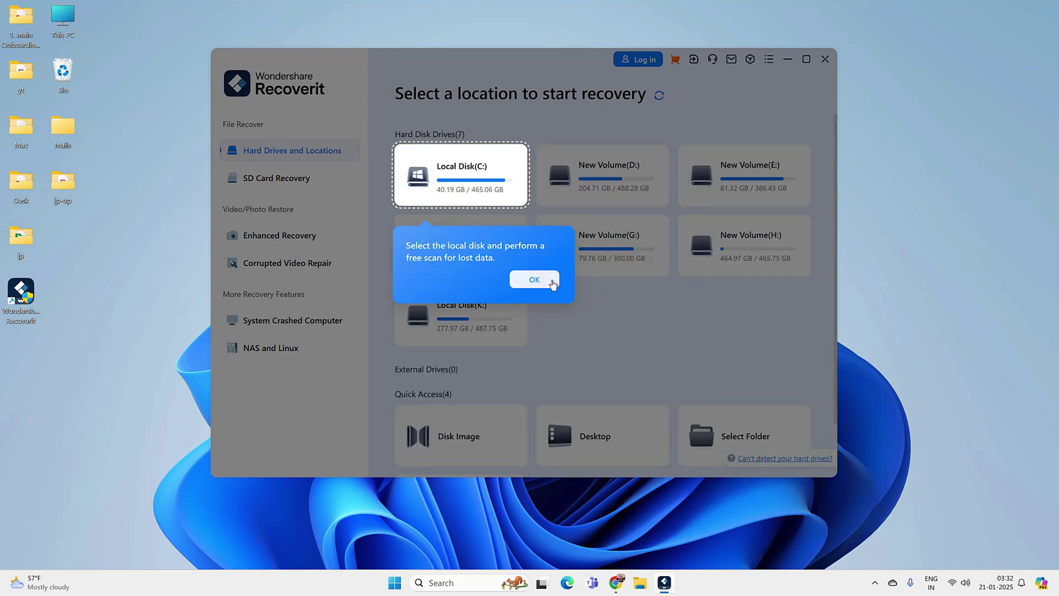
- Dismiss the free scan tip and review the Recycle Bin, Desktop and Local Disk (C:) locations
click(534, 280)
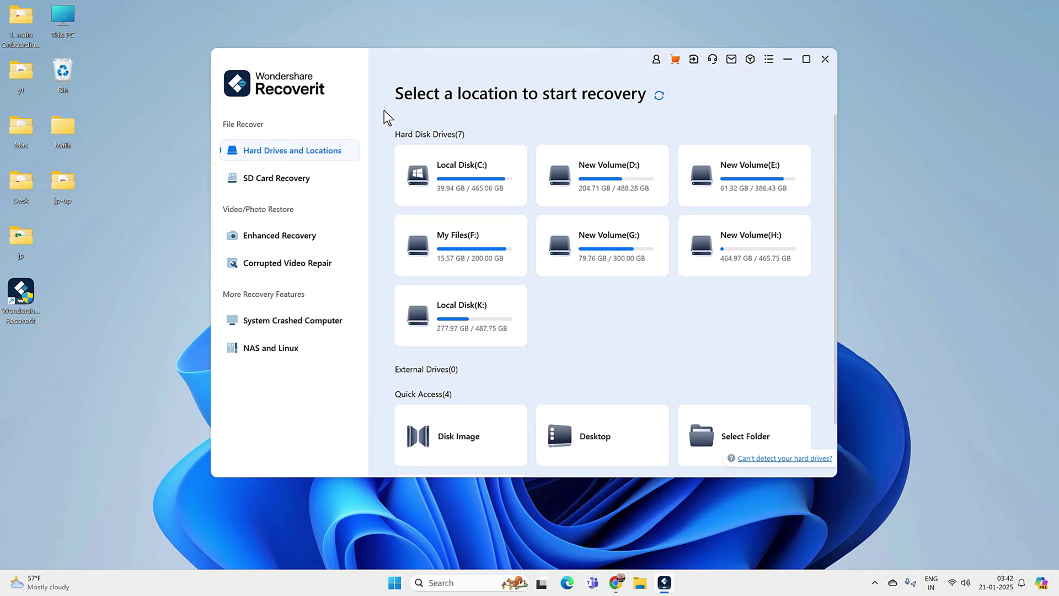
scroll(608, 366, down, 1)
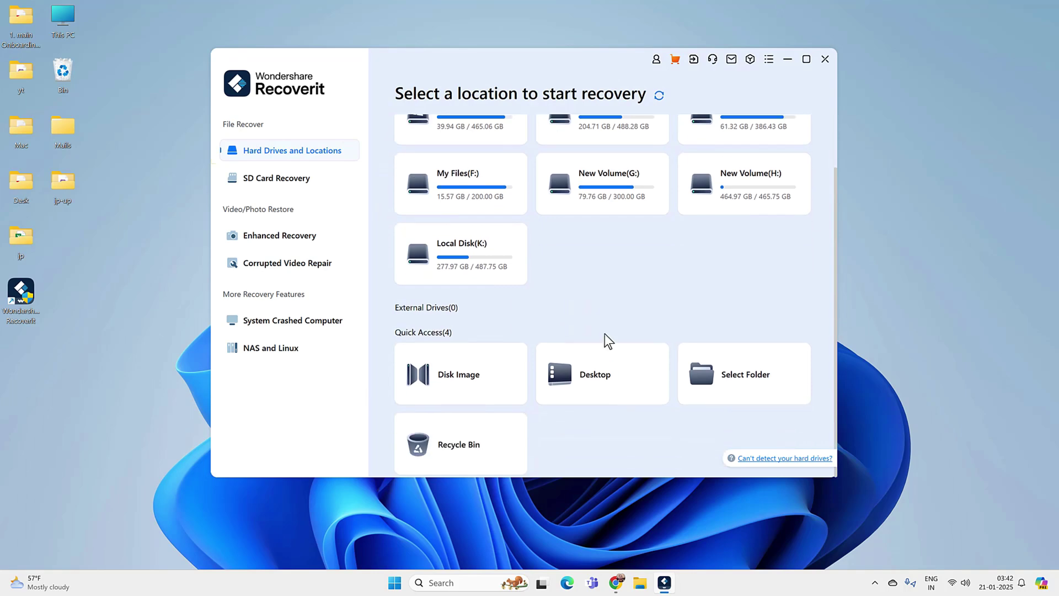
mouse_move(501, 439)
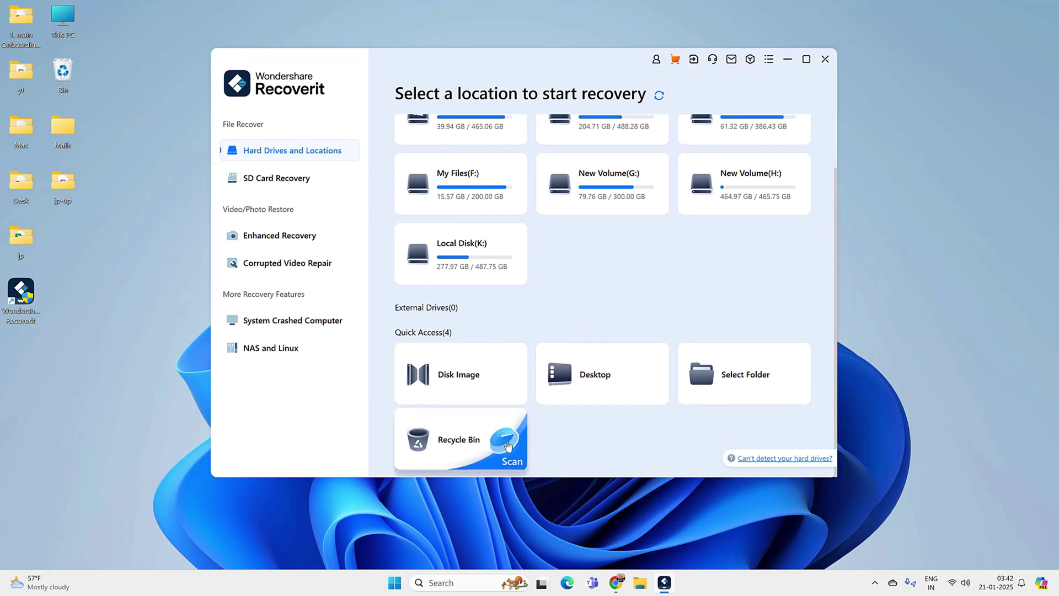
mouse_move(627, 399)
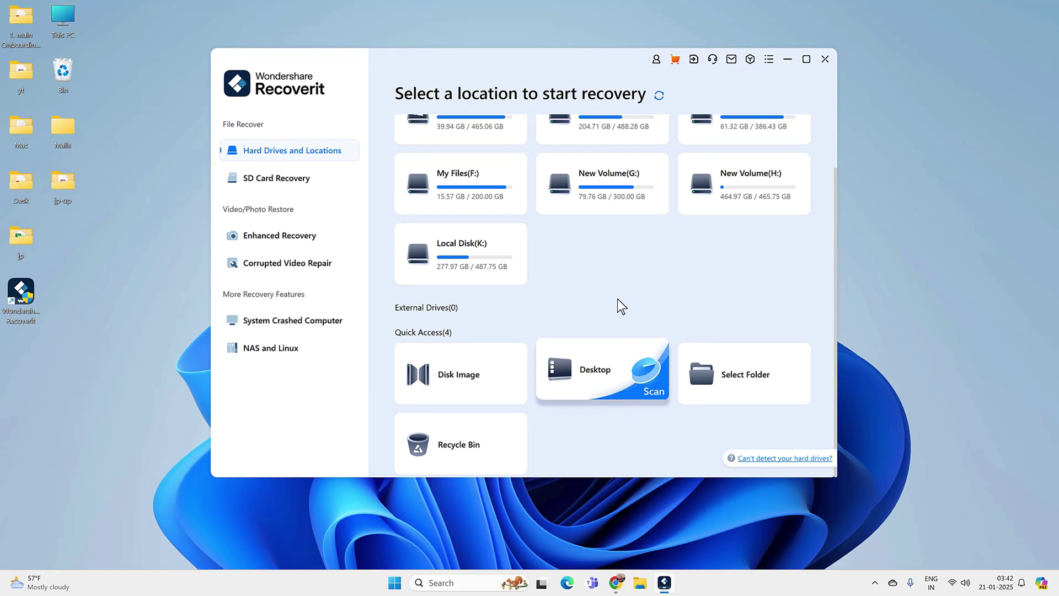
scroll(618, 295, up, 1)
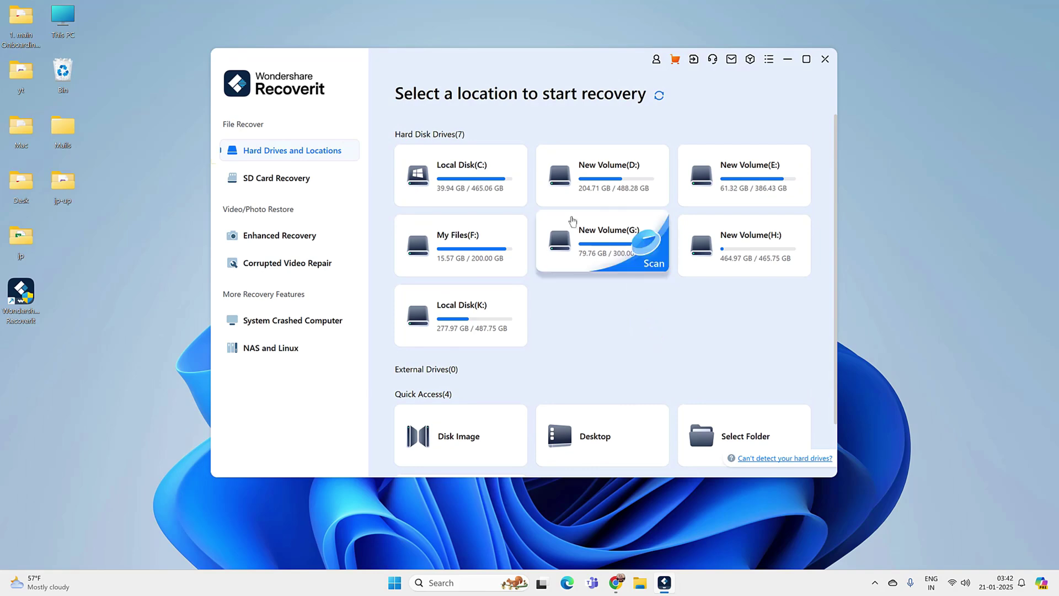
mouse_move(454, 167)
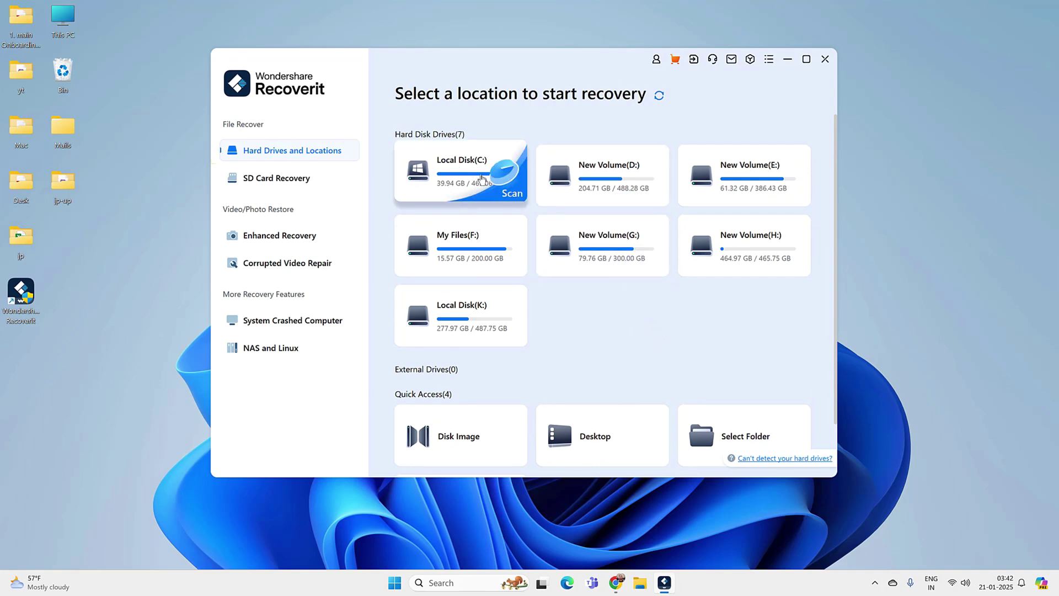
mouse_move(606, 434)
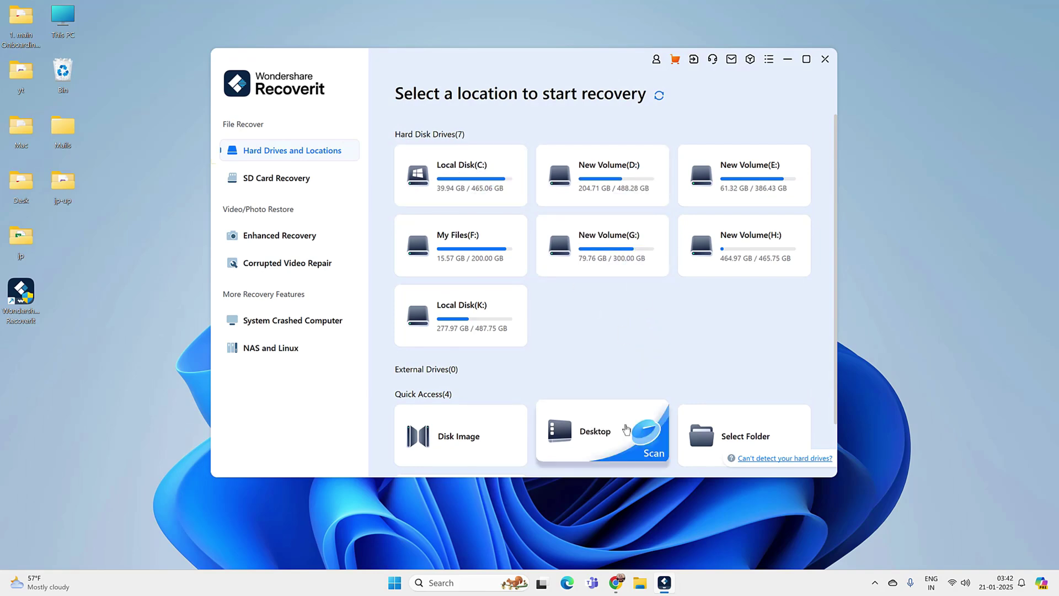
- Scan the Desktop and open File lost name > Document > docx in the results tree
click(626, 435)
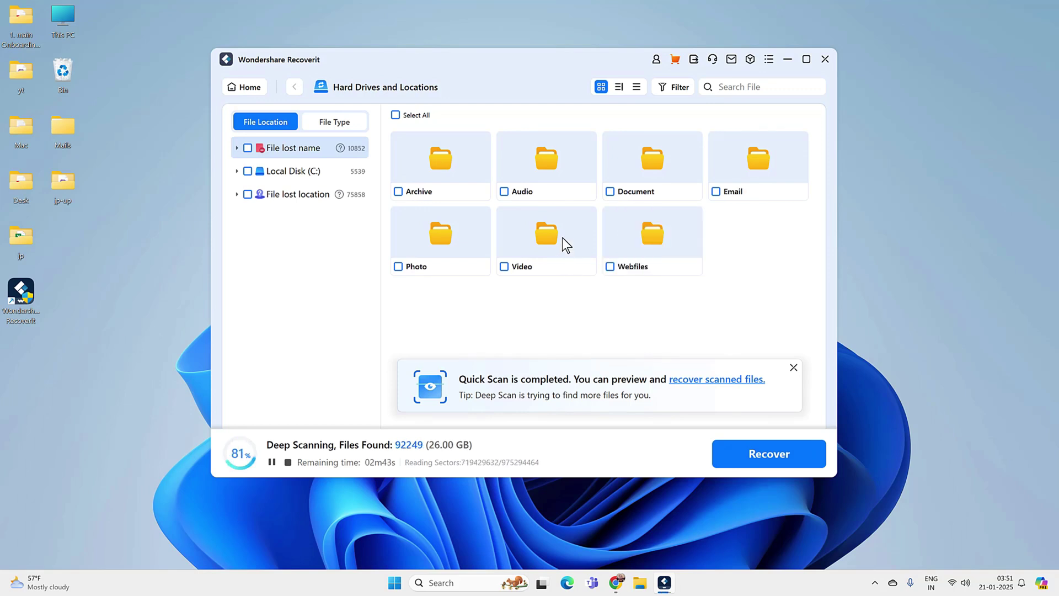
click(653, 170)
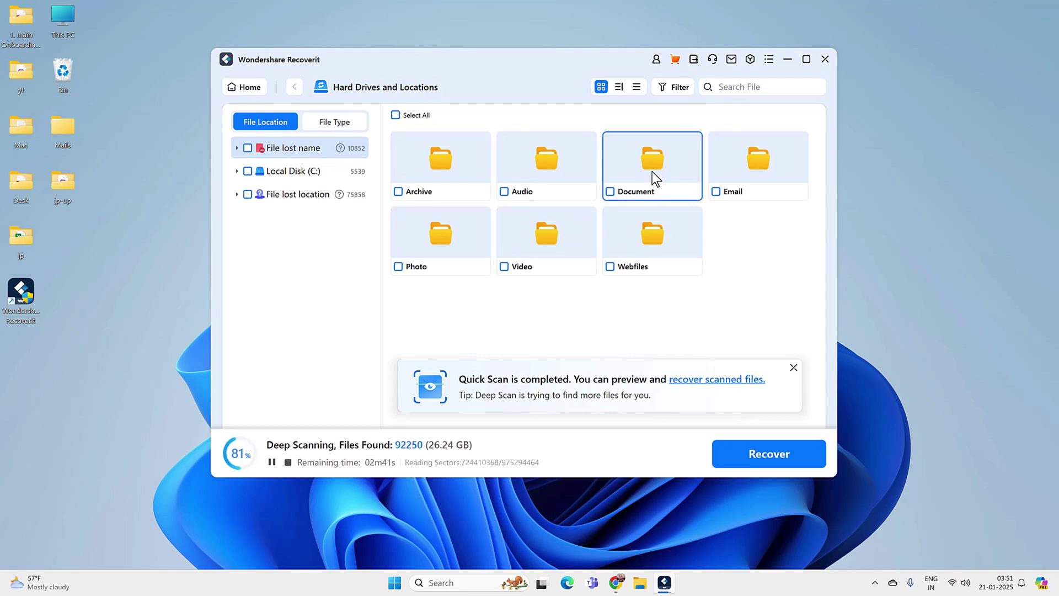
double_click(651, 168)
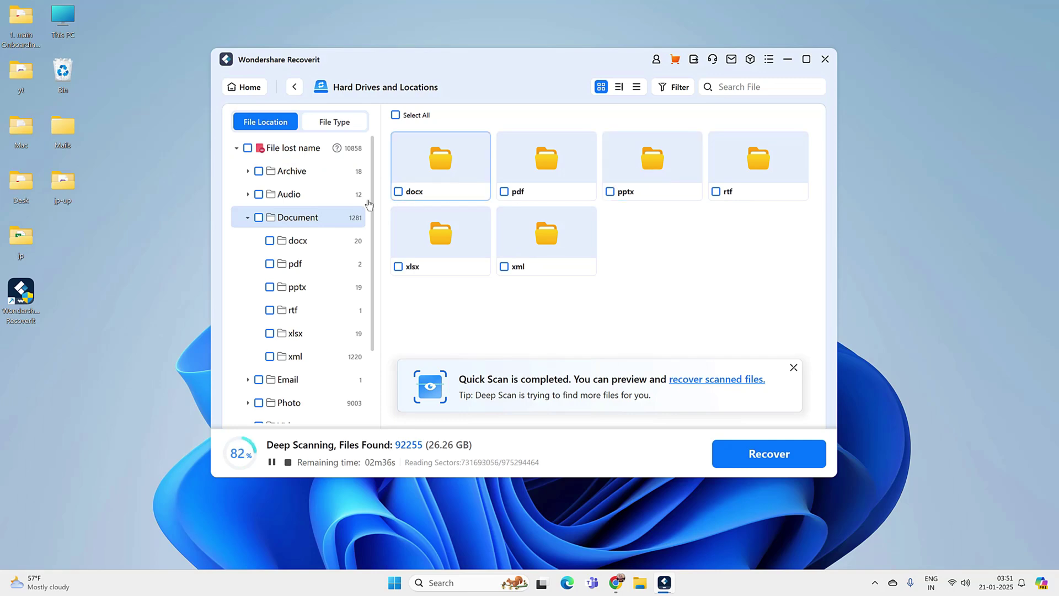
double_click(427, 173)
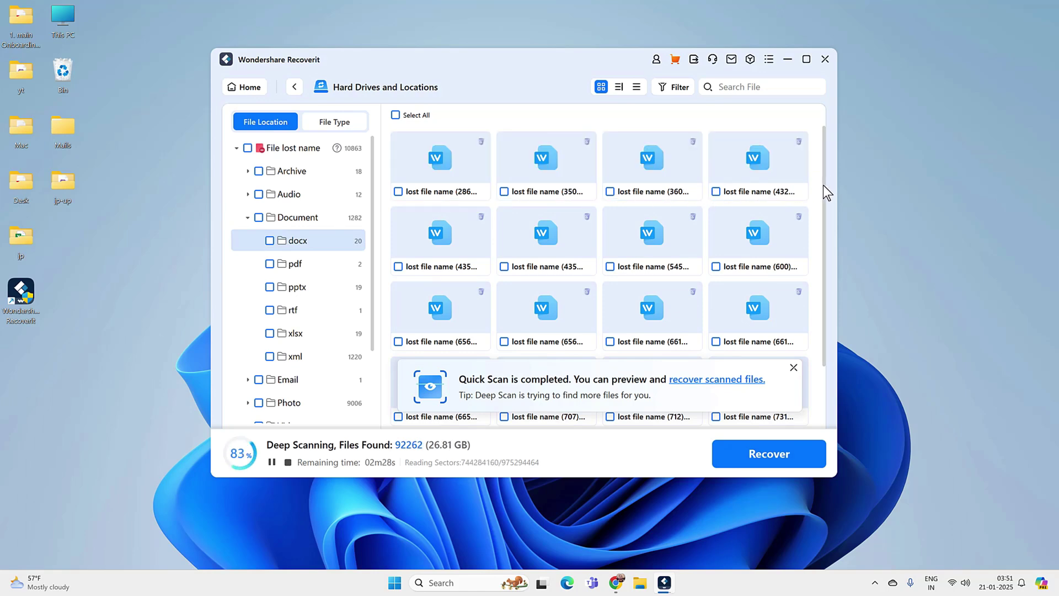
scroll(824, 210, down, 2)
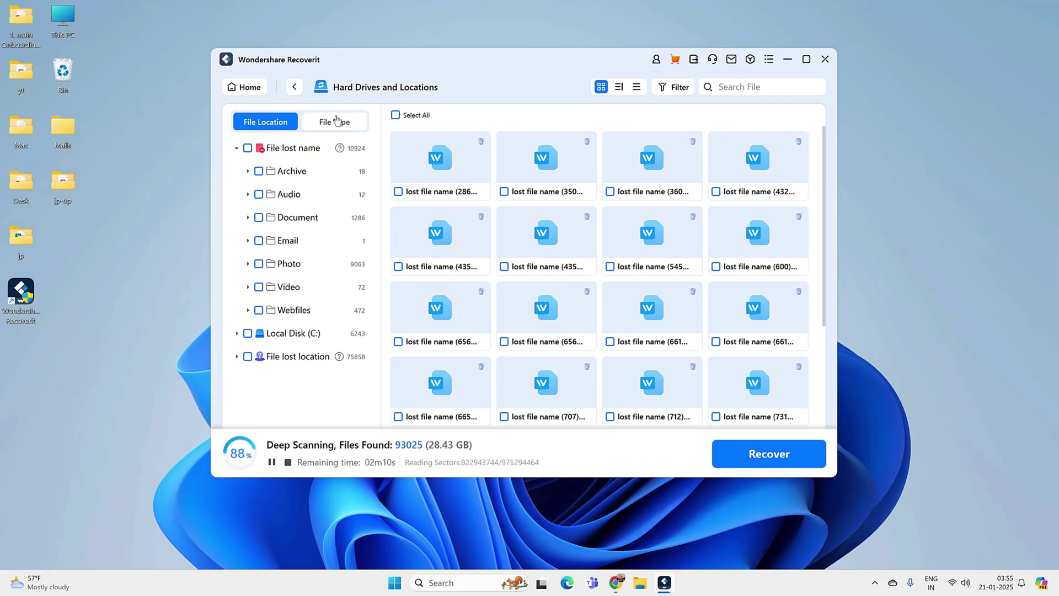
- In File Type view, select all 21 docx files under Document for recovery and refresh authorization
click(337, 121)
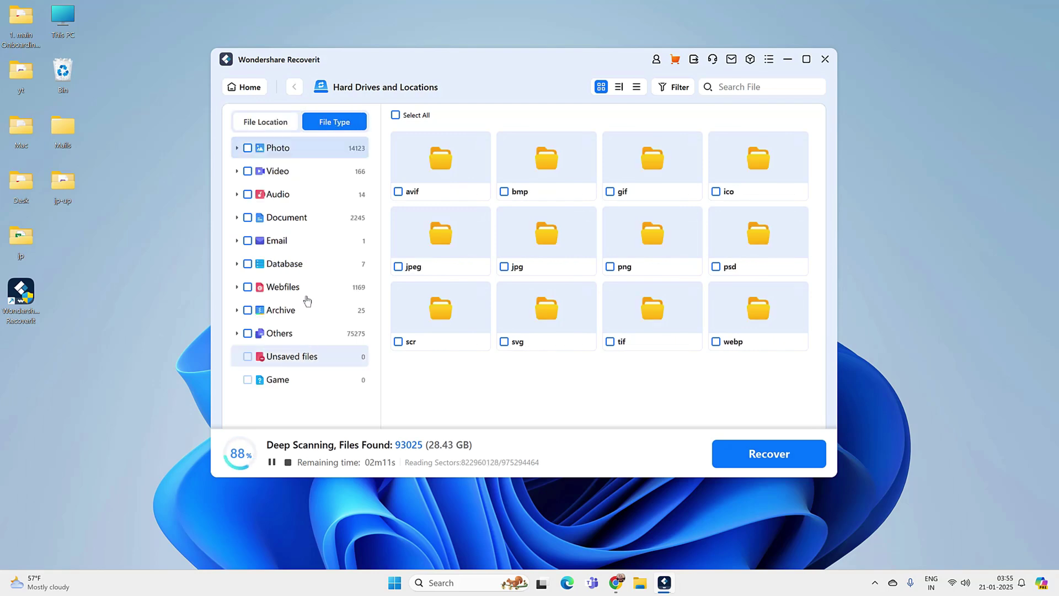
click(302, 217)
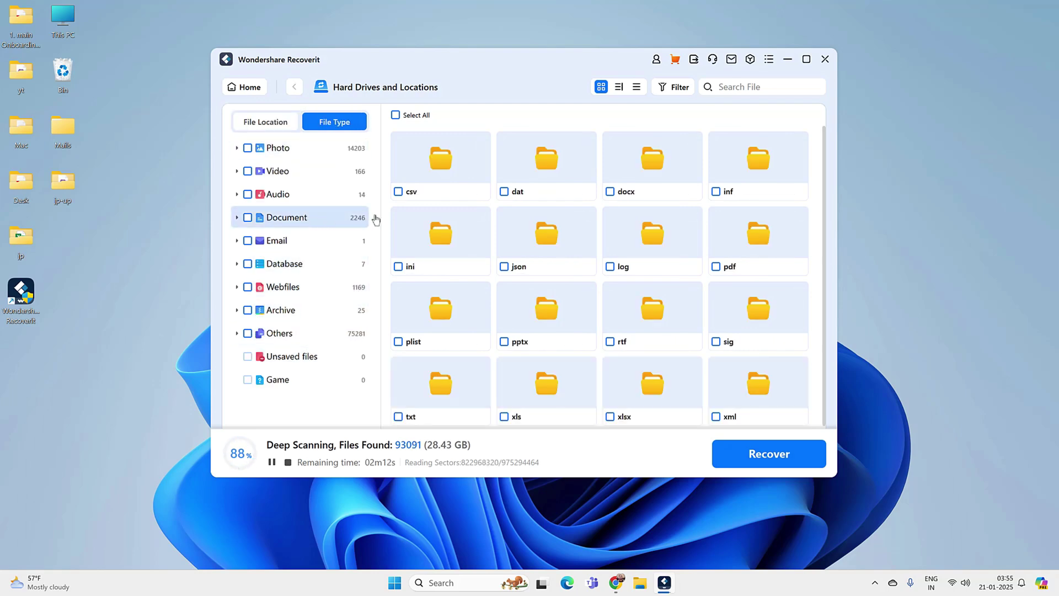
double_click(627, 173)
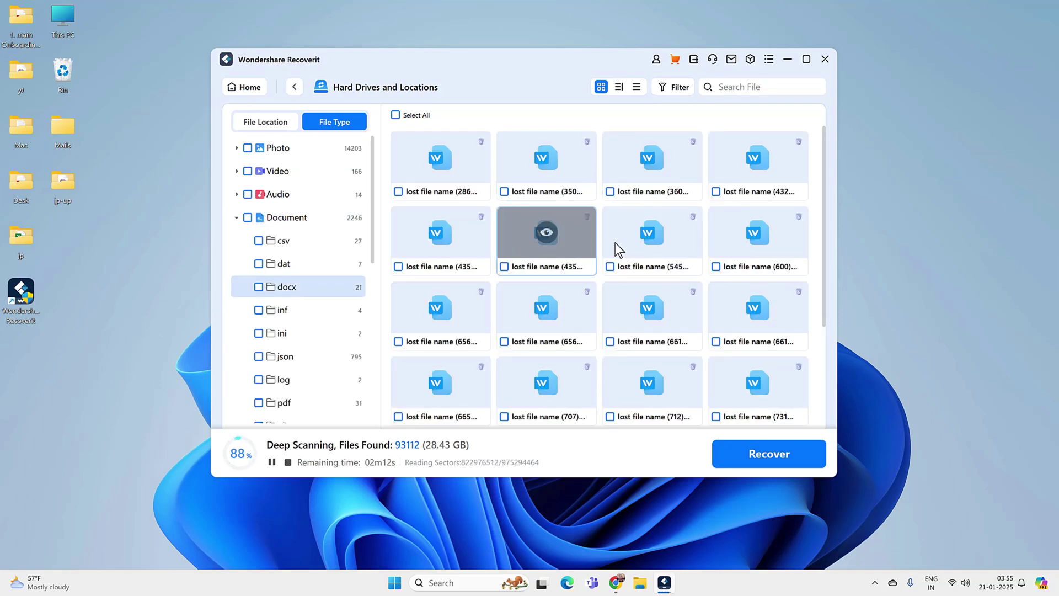
scroll(627, 279, down, 3)
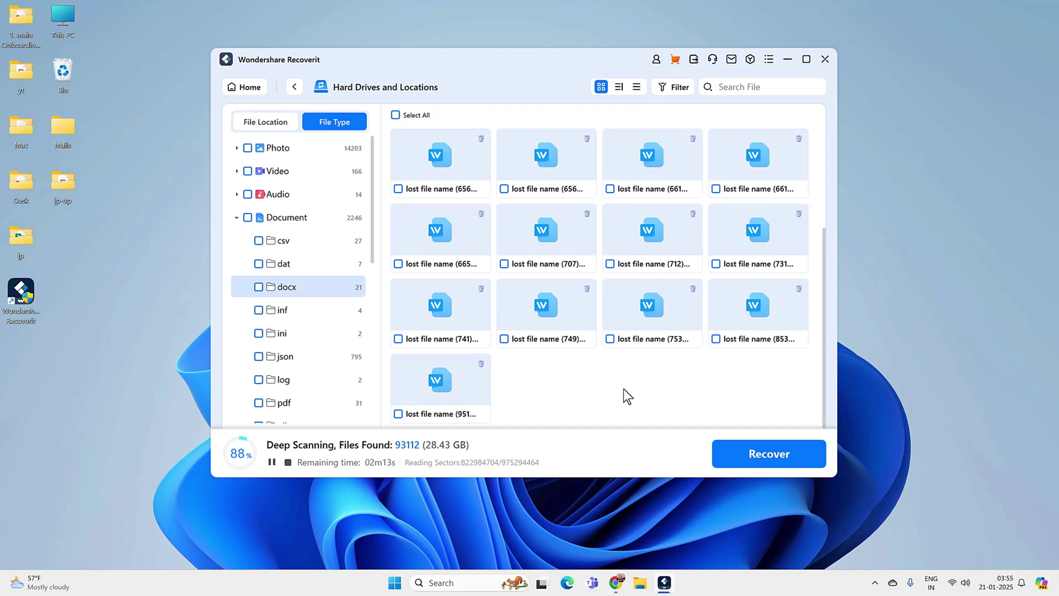
click(396, 115)
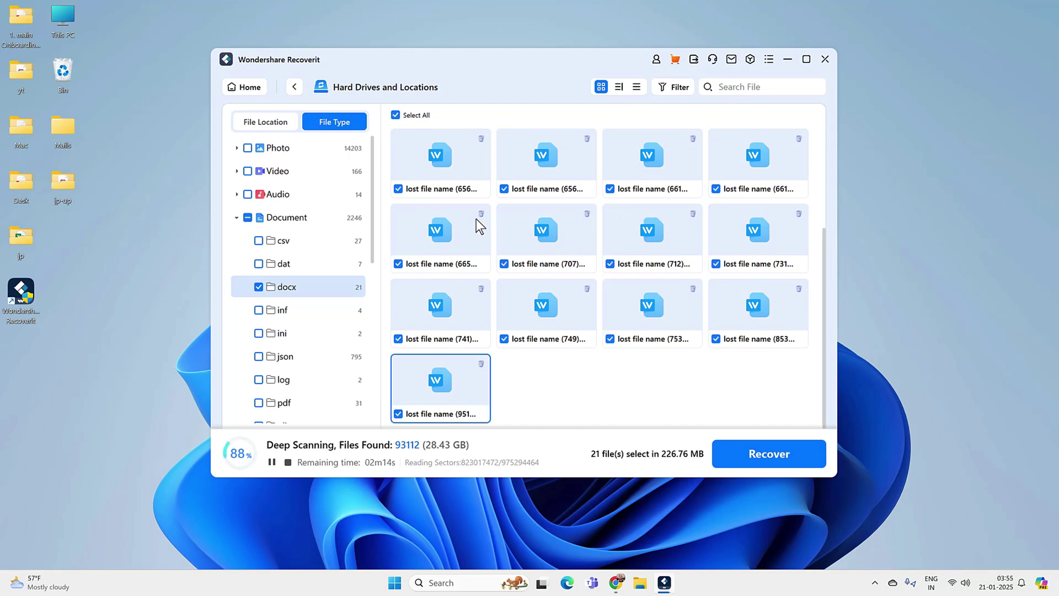
click(761, 460)
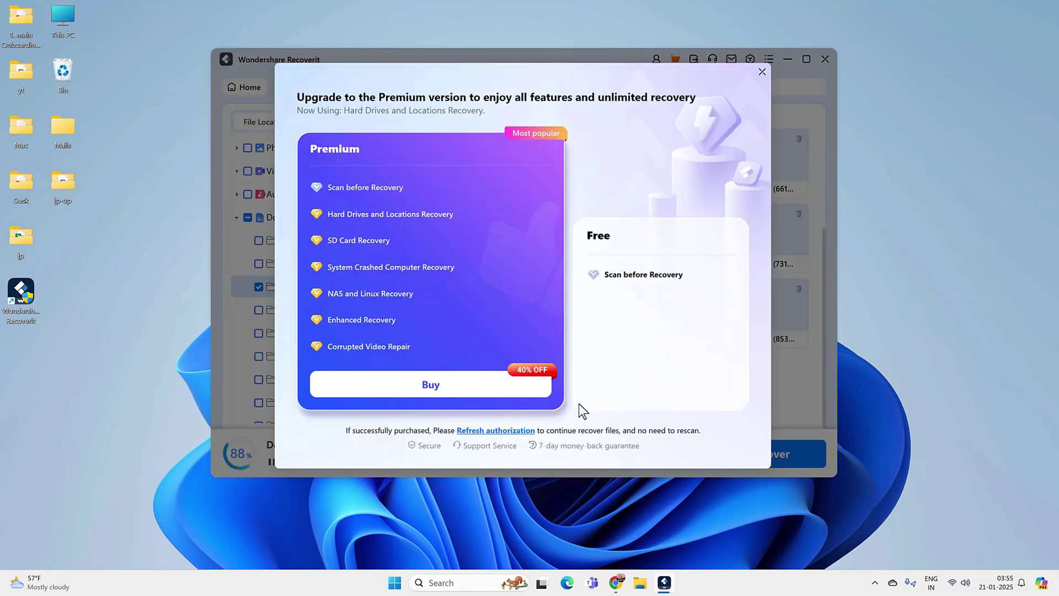
click(486, 432)
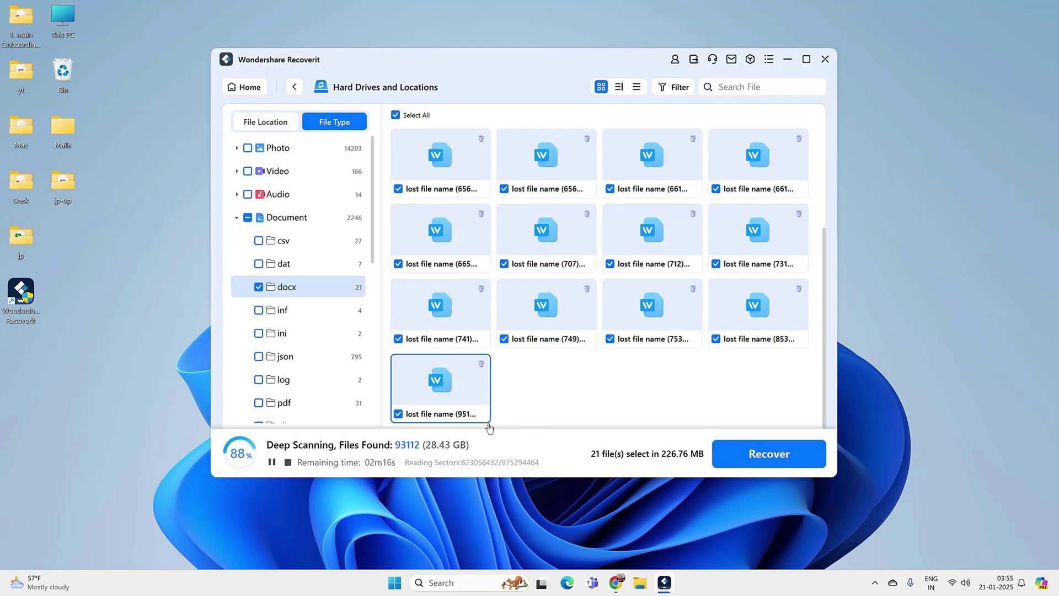
- Recover the 21 docx files into a new 'recovery' folder on New Volume (D:) and open it
click(752, 452)
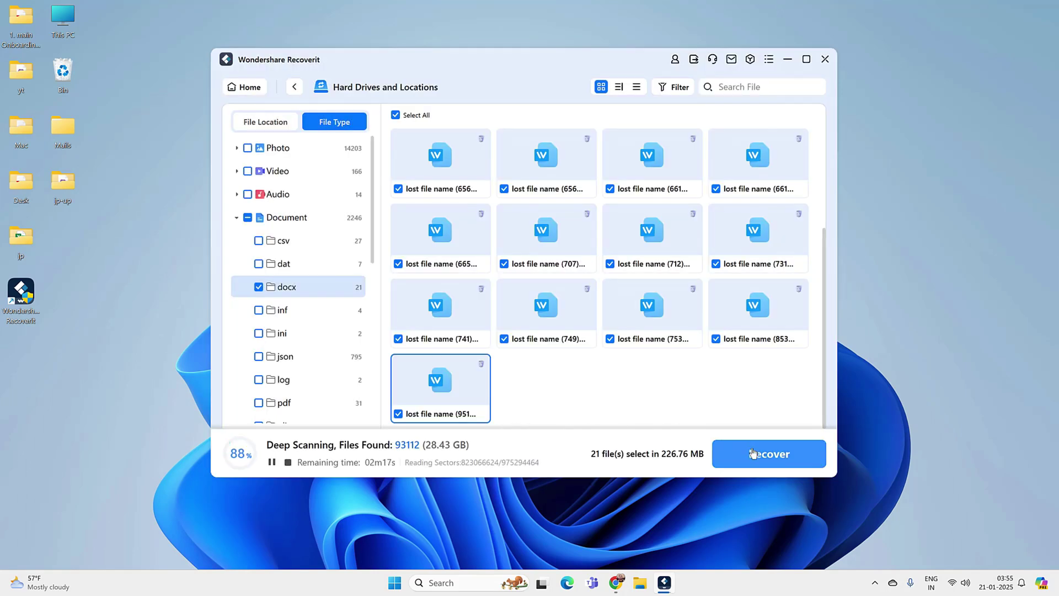
click(752, 453)
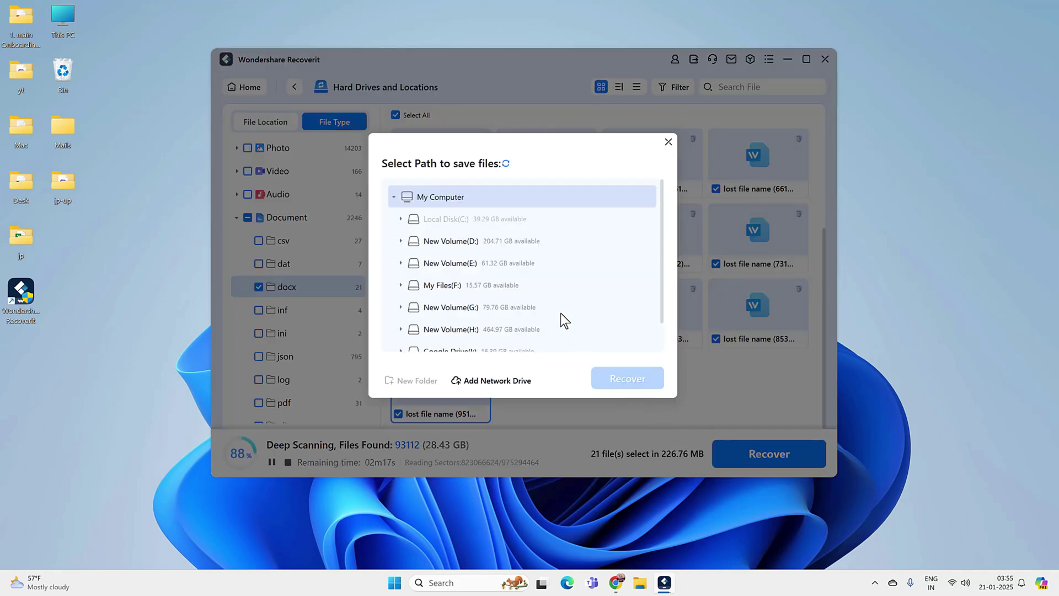
scroll(519, 264, down, 1)
click(469, 209)
click(431, 386)
text(recovery)
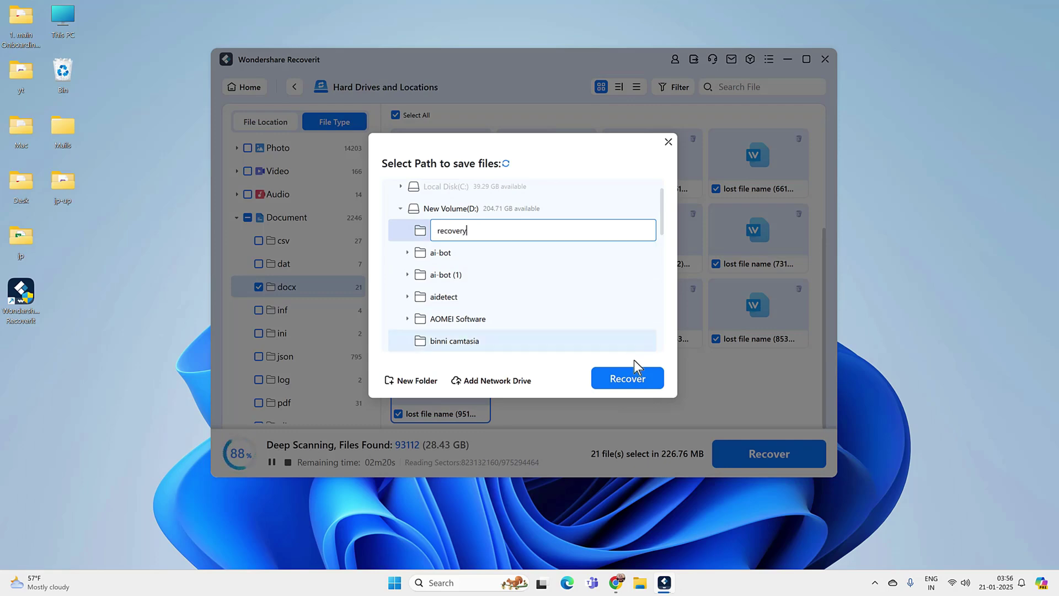
click(632, 376)
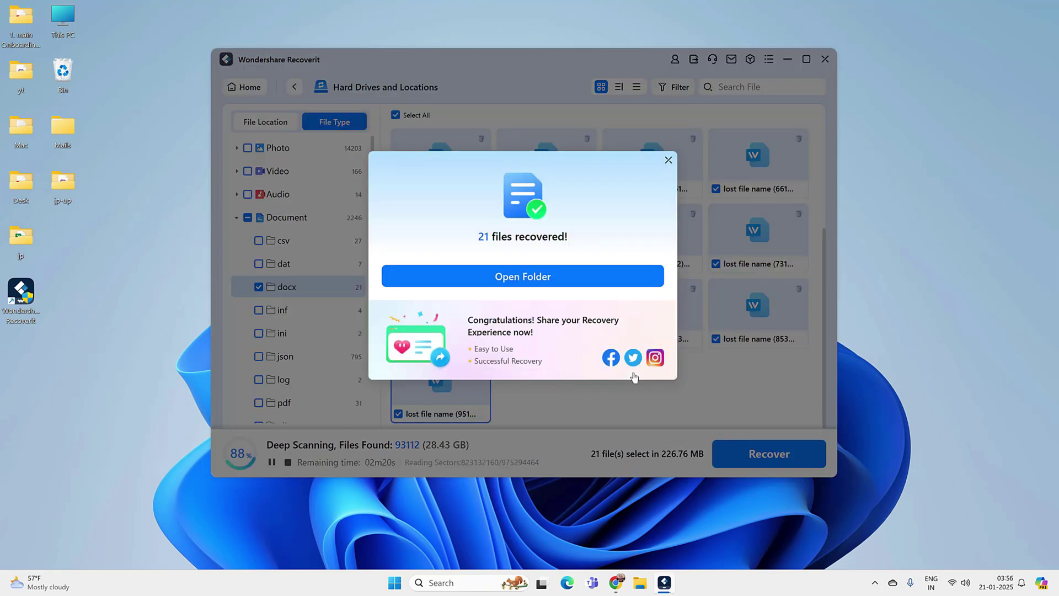
click(596, 277)
click(342, 104)
- Open Document > docx in Explorer, select lost file name (4355).docx, then return to Recoverit
double_click(342, 104)
double_click(342, 105)
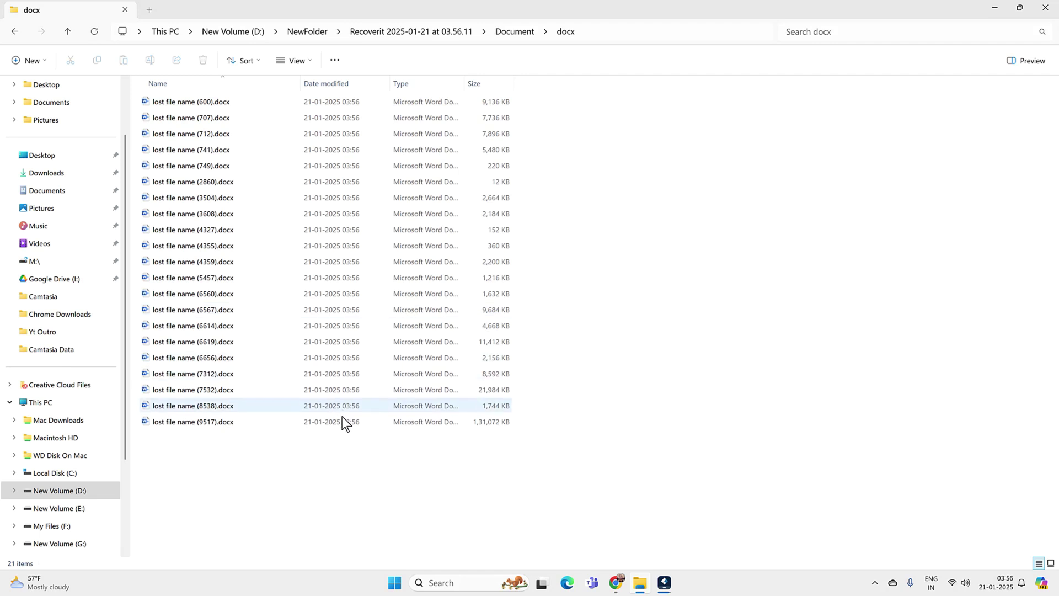
click(359, 245)
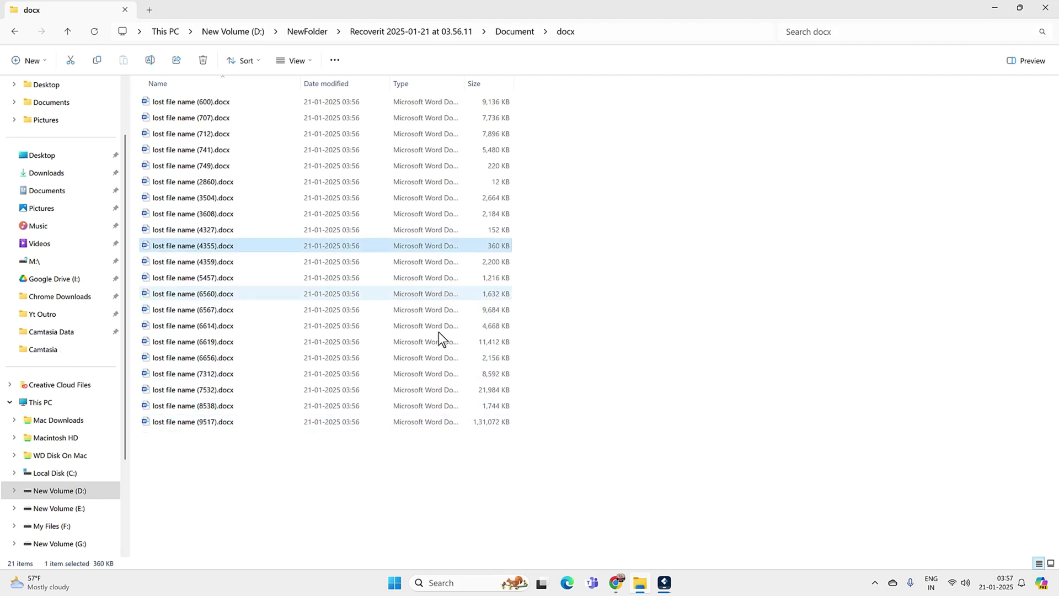
click(665, 582)
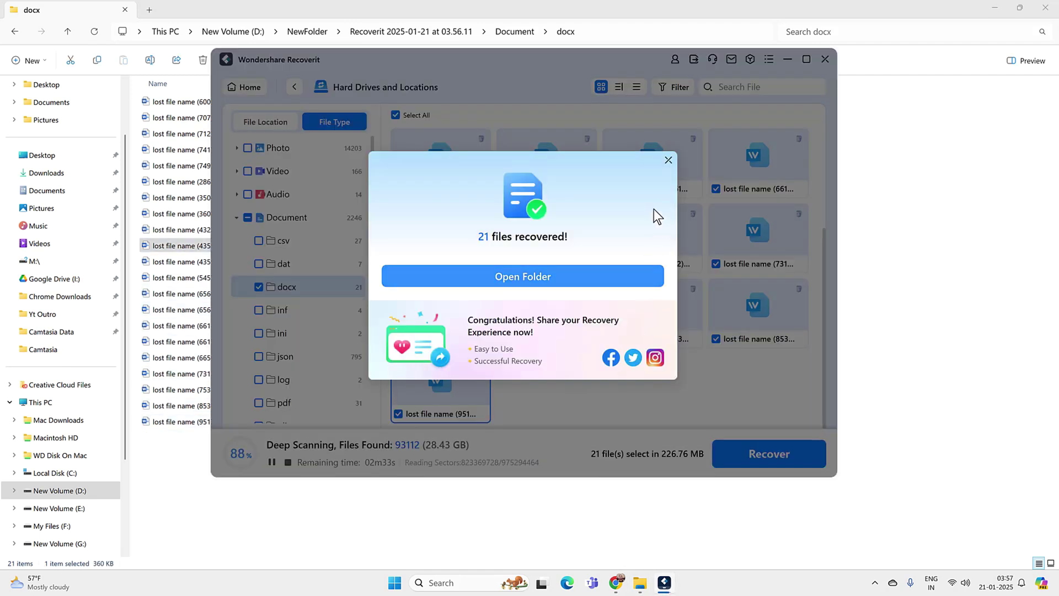
- Close the success message and preview 2326203019.pdf, 236557562_1733647015631.xls and another pdf in Desk
click(668, 160)
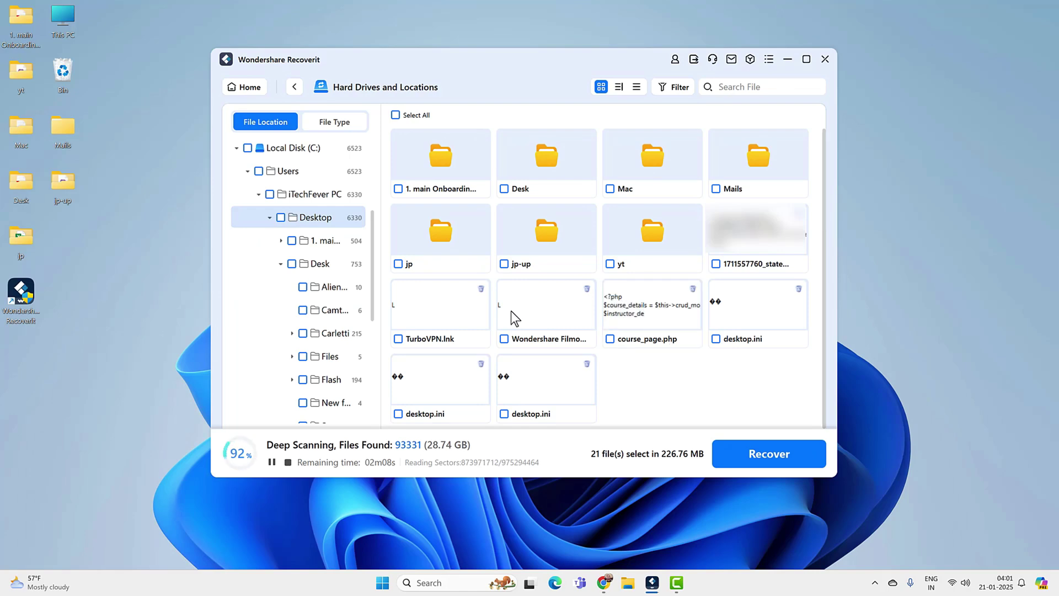
click(320, 263)
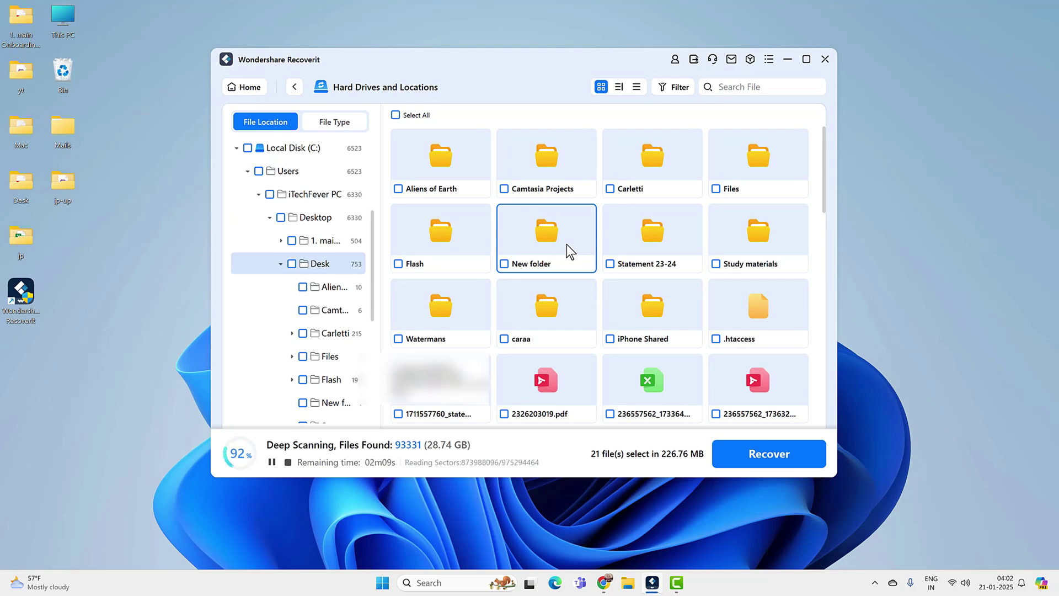
click(556, 374)
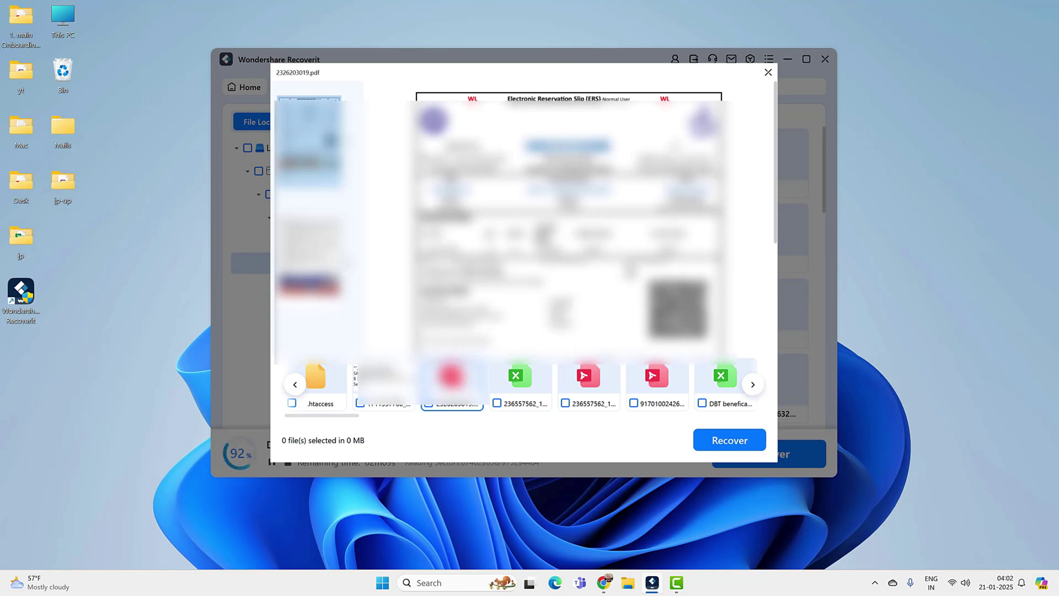
click(513, 386)
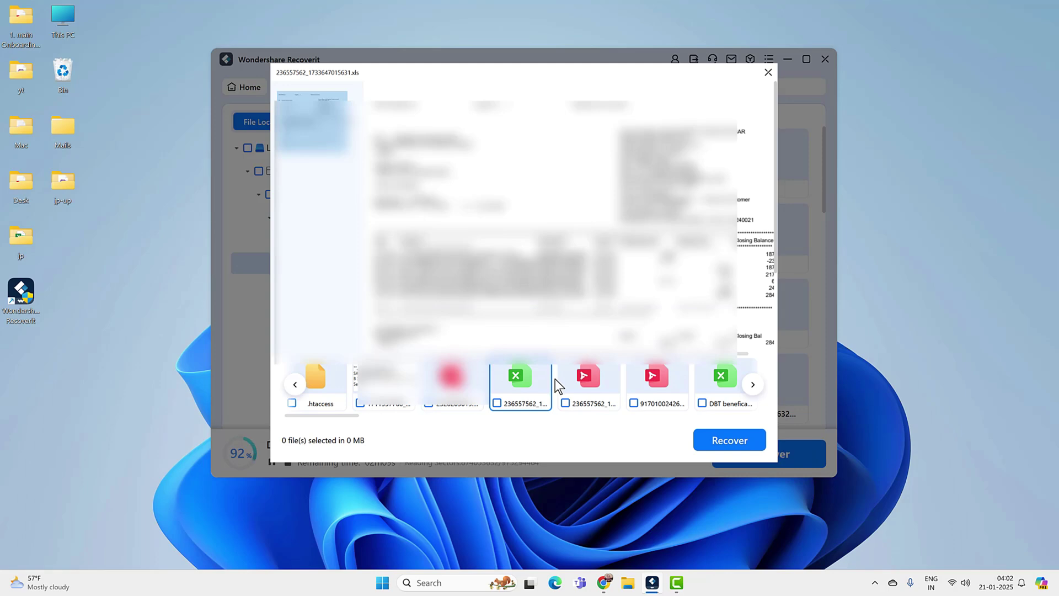
click(653, 385)
key(Escape)
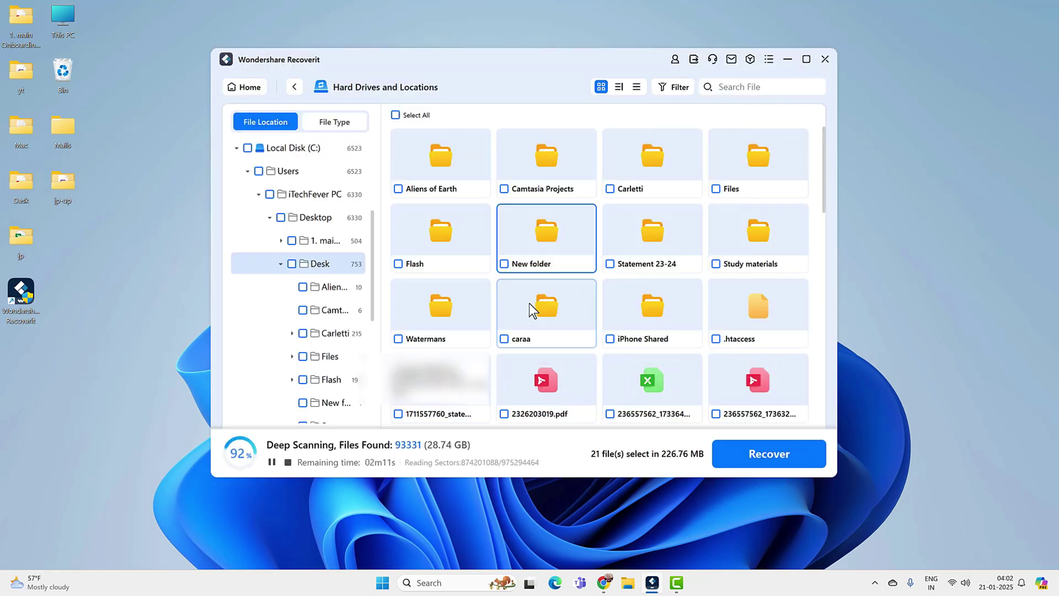
- Open New folder to view its images, then minimize Recoverit
double_click(565, 243)
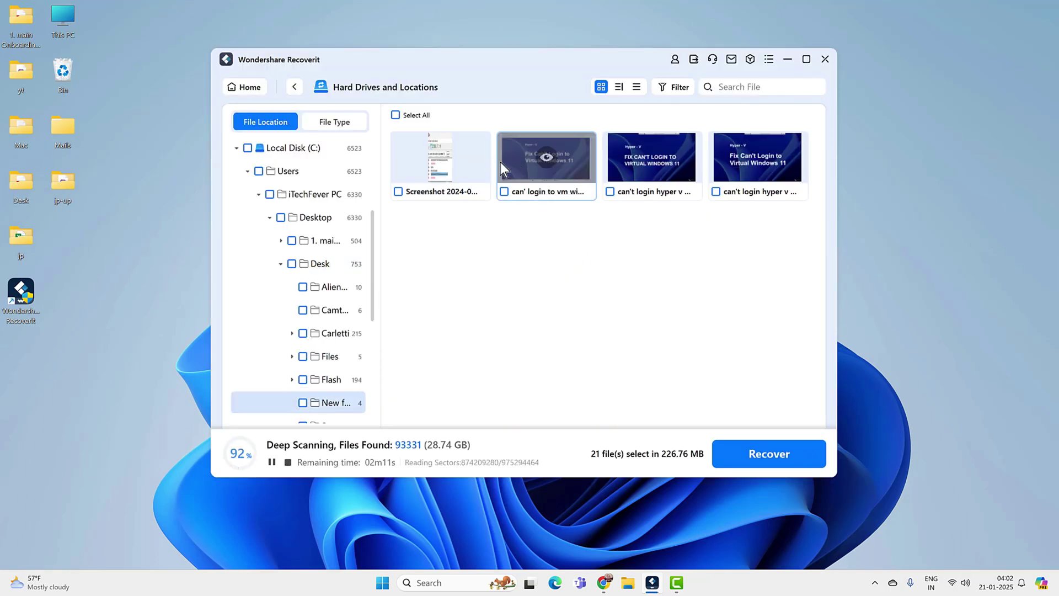
mouse_move(743, 175)
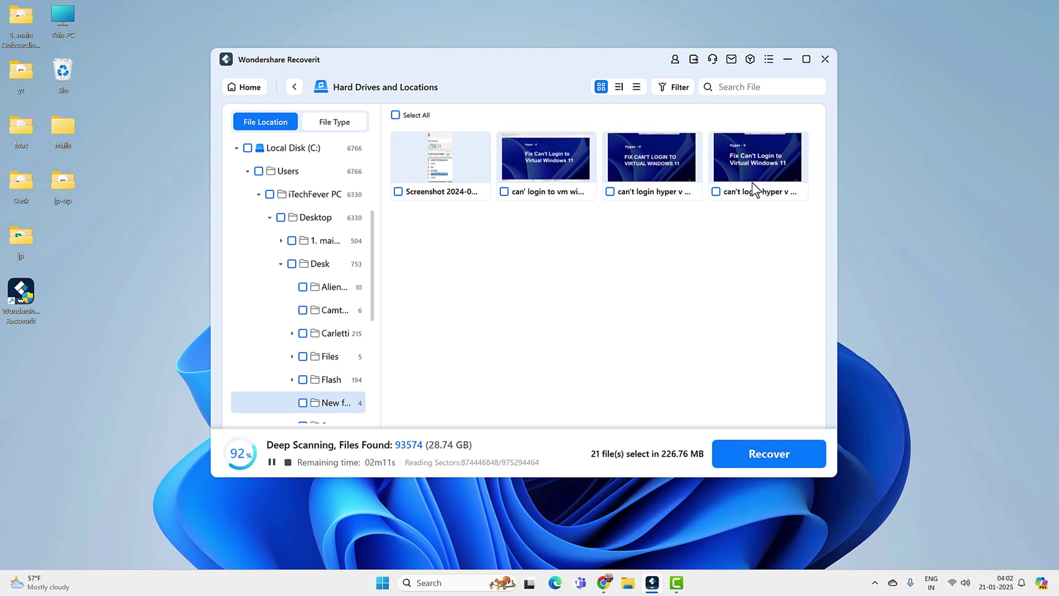
click(788, 59)
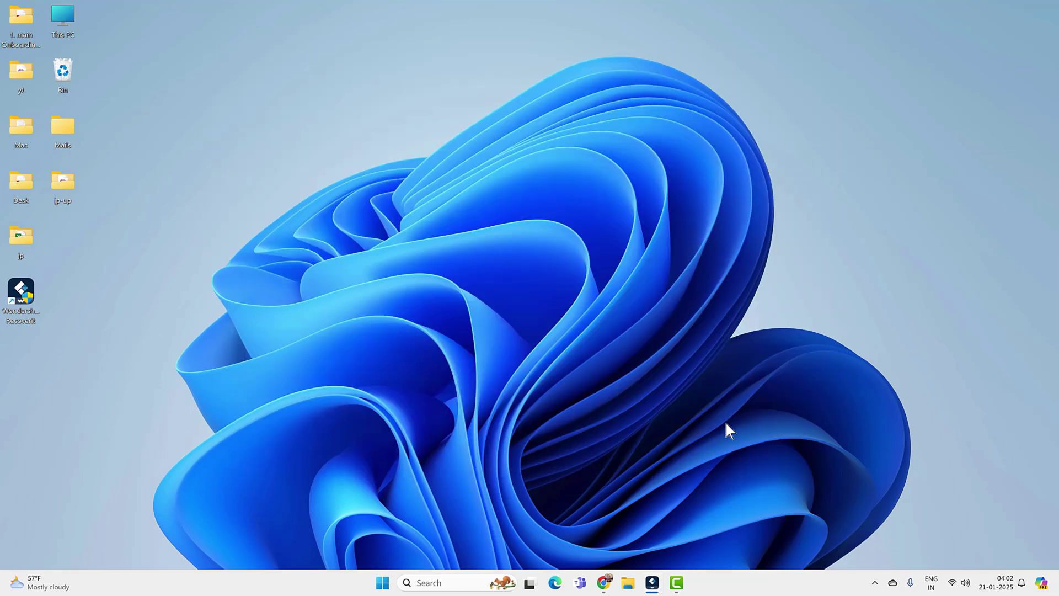